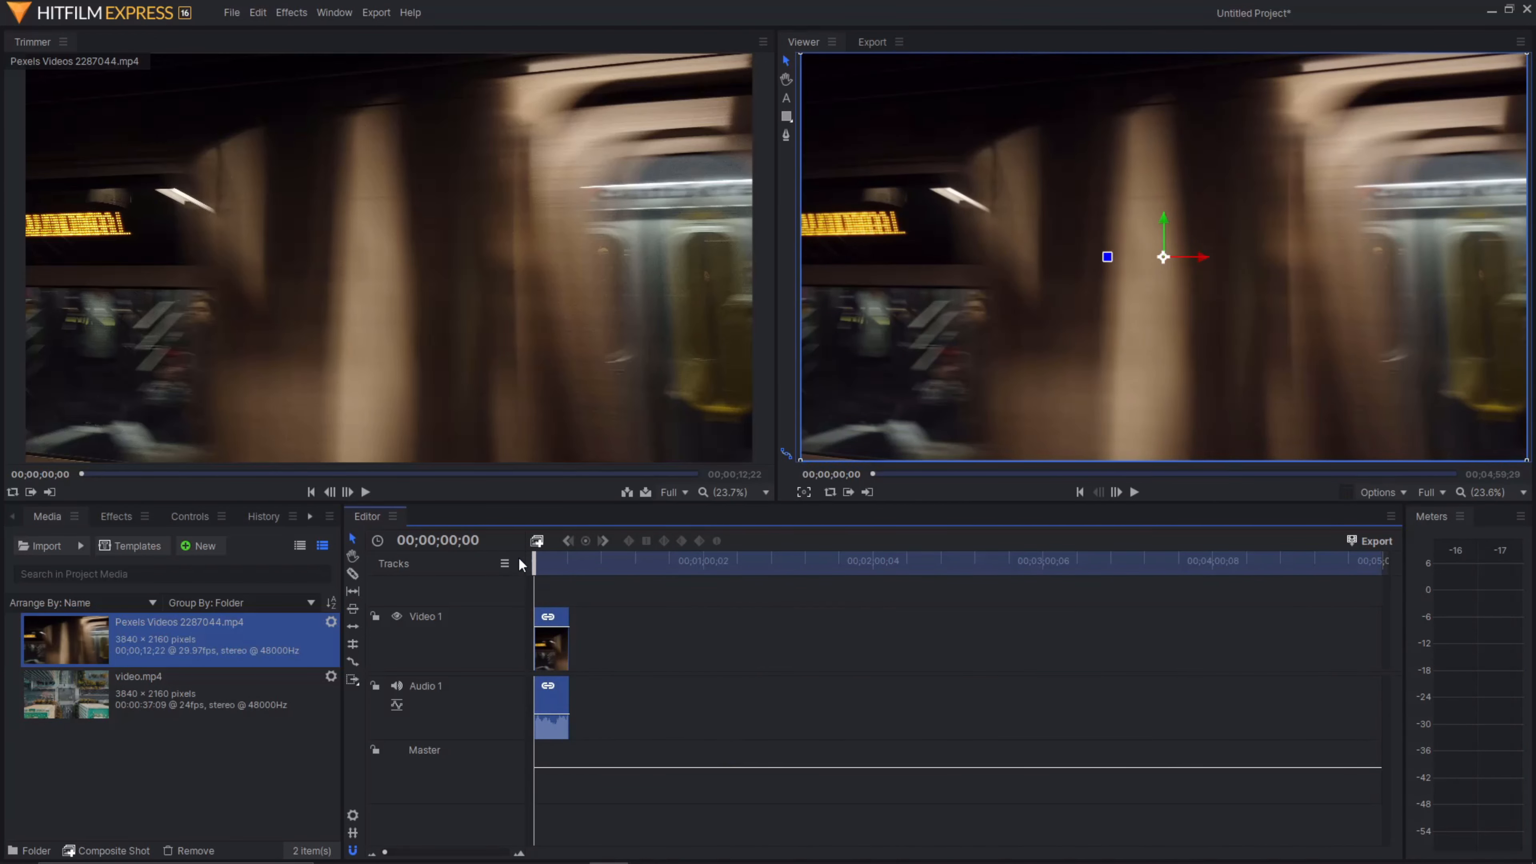
Search the effects for "black" and apply the Black & White film look preset to the subway clip on Video 1
click(113, 517)
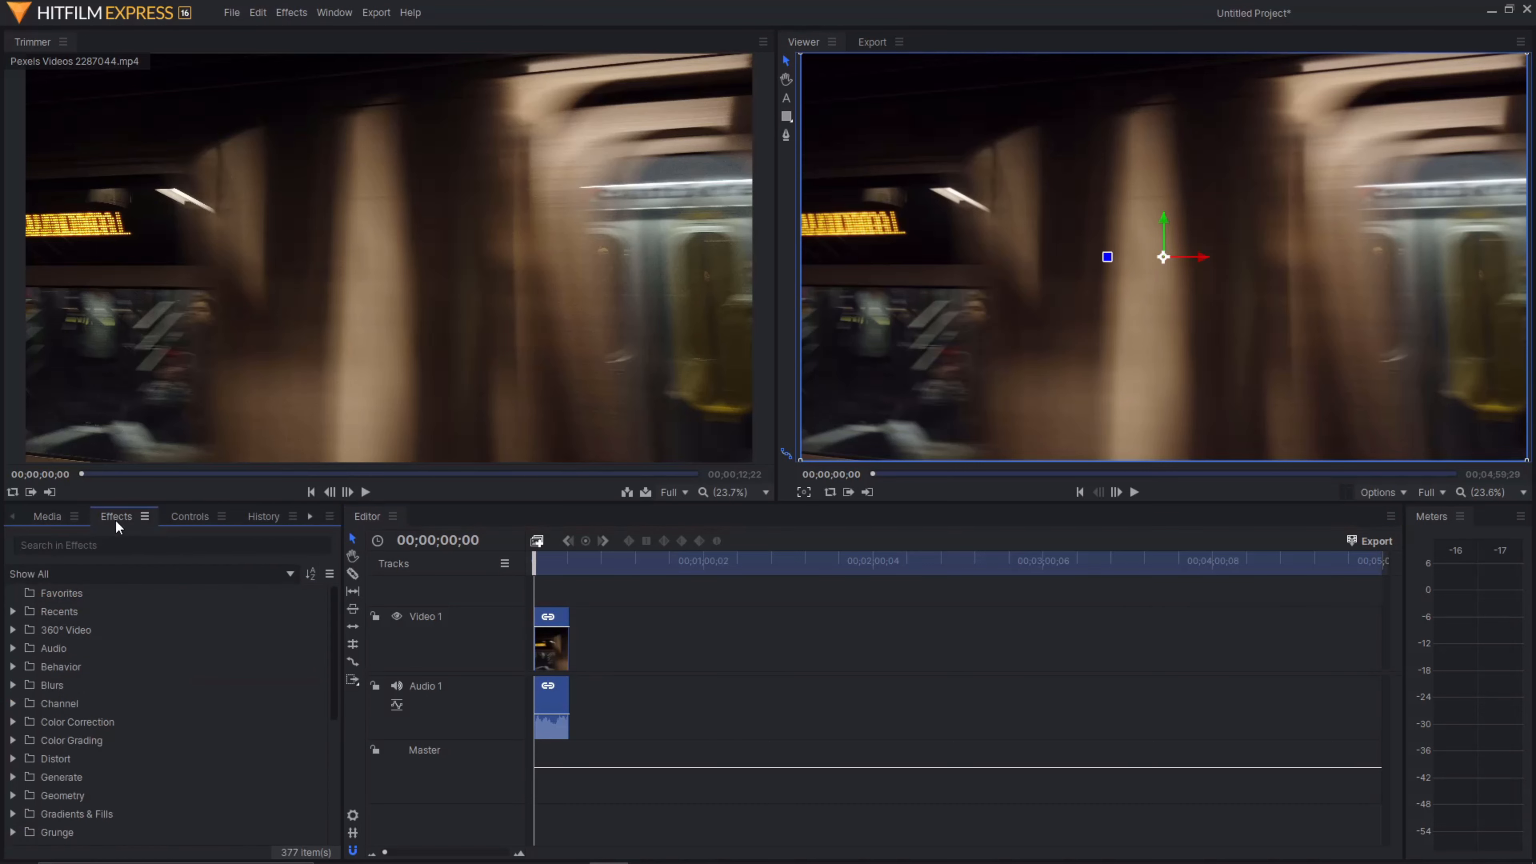
click(121, 547)
text(black)
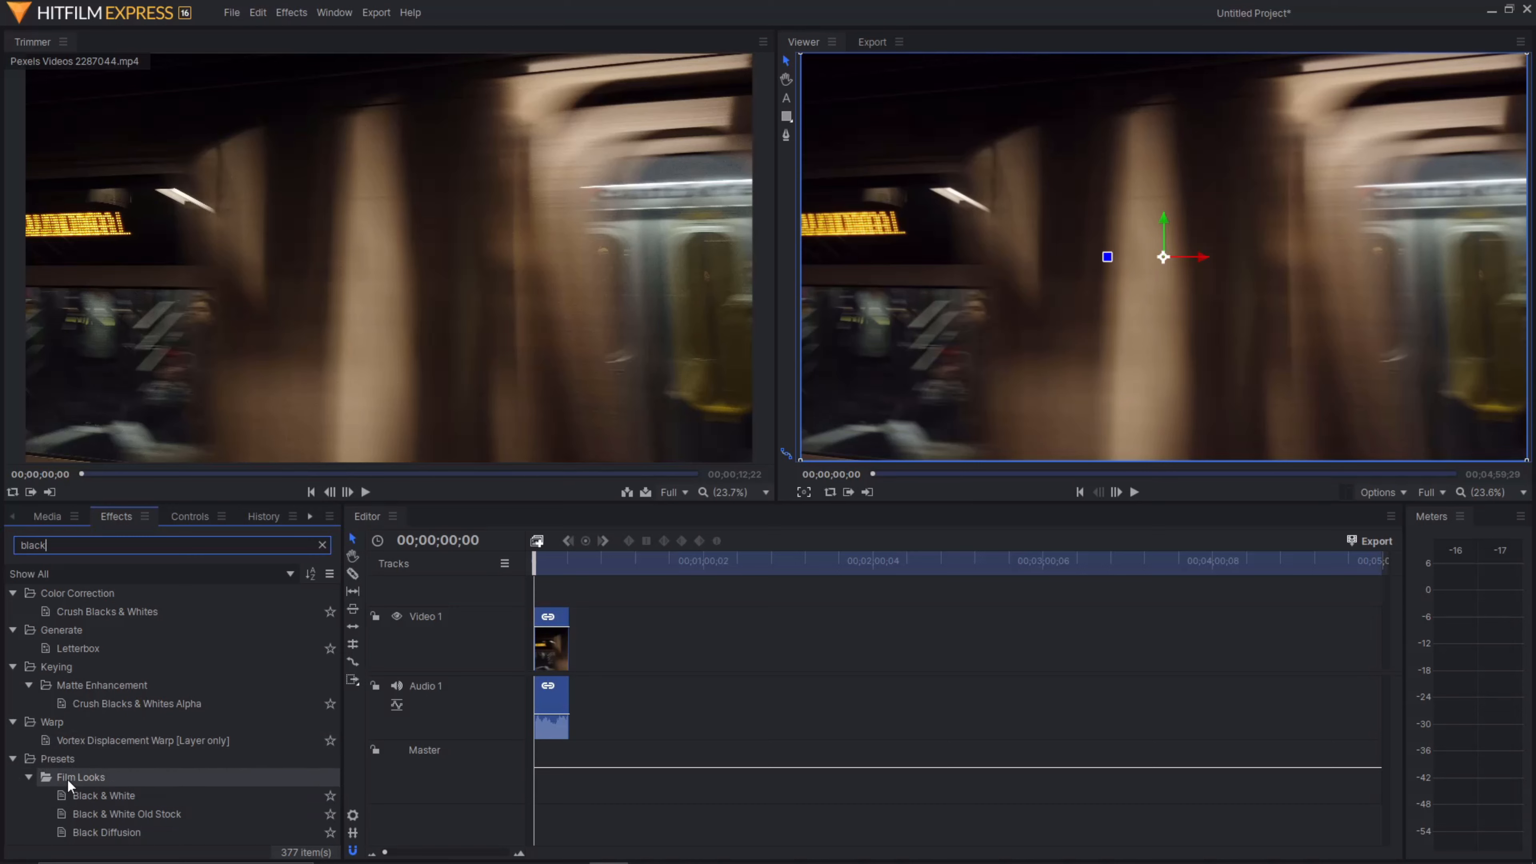
drag(67, 809, 545, 650)
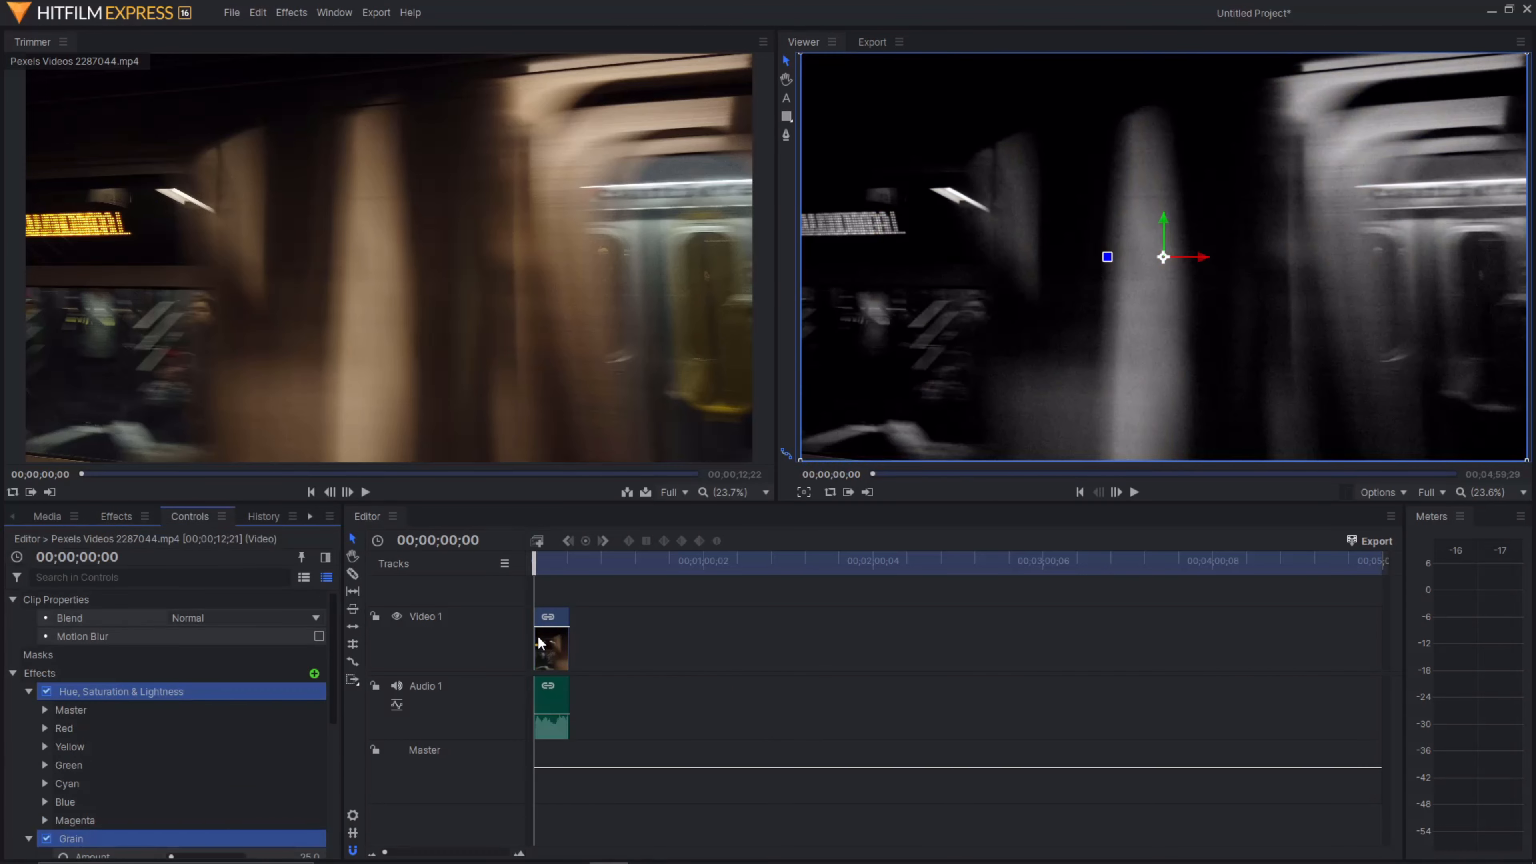
Play part of the black-and-white clip and slightly raise the level of its audio on Audio 1
key(space)
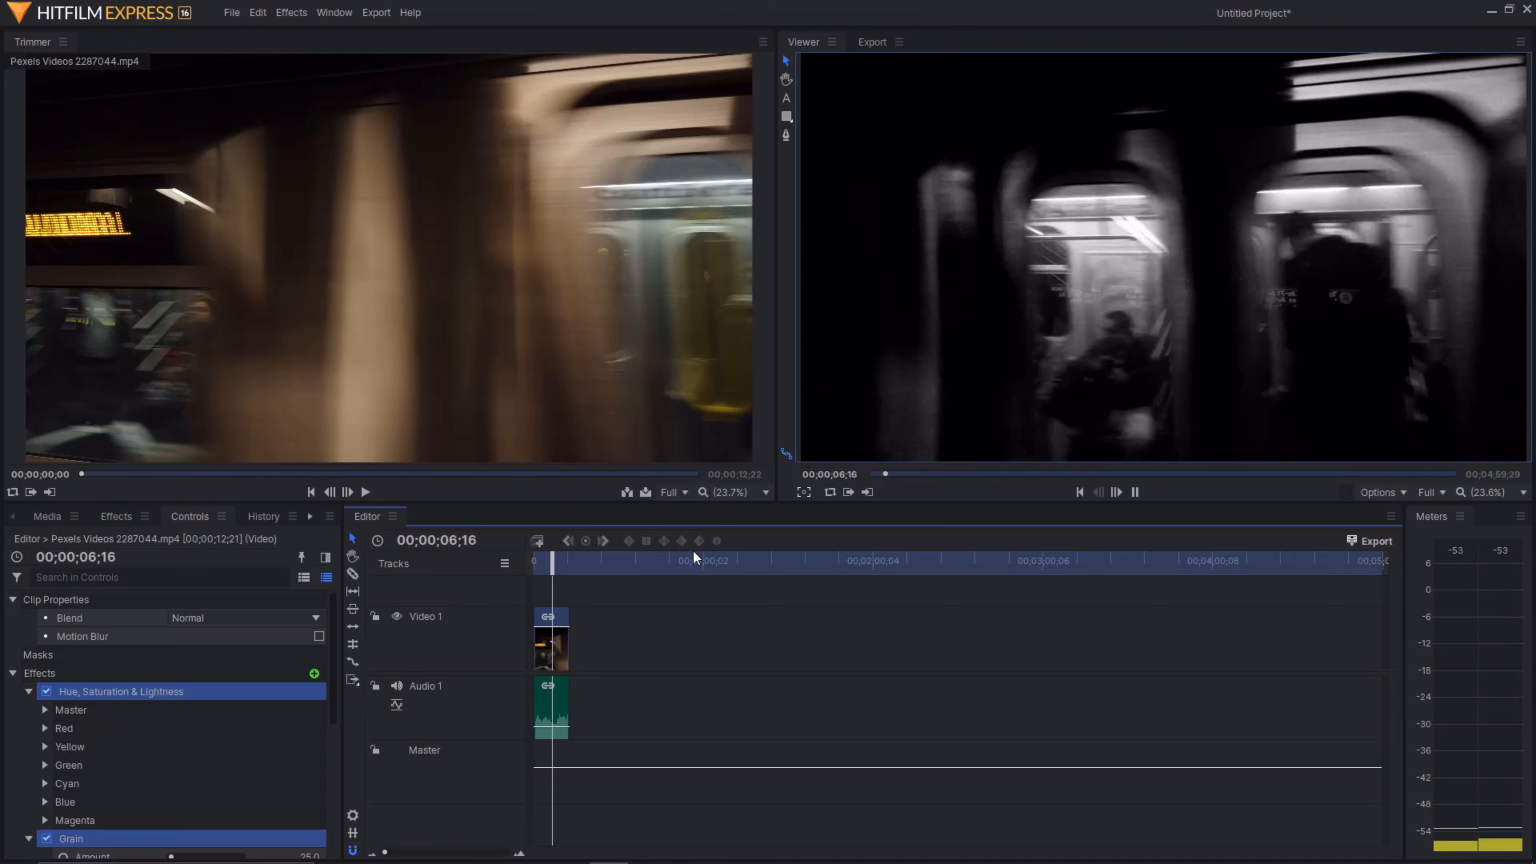
key(space)
mouse_move(539, 726)
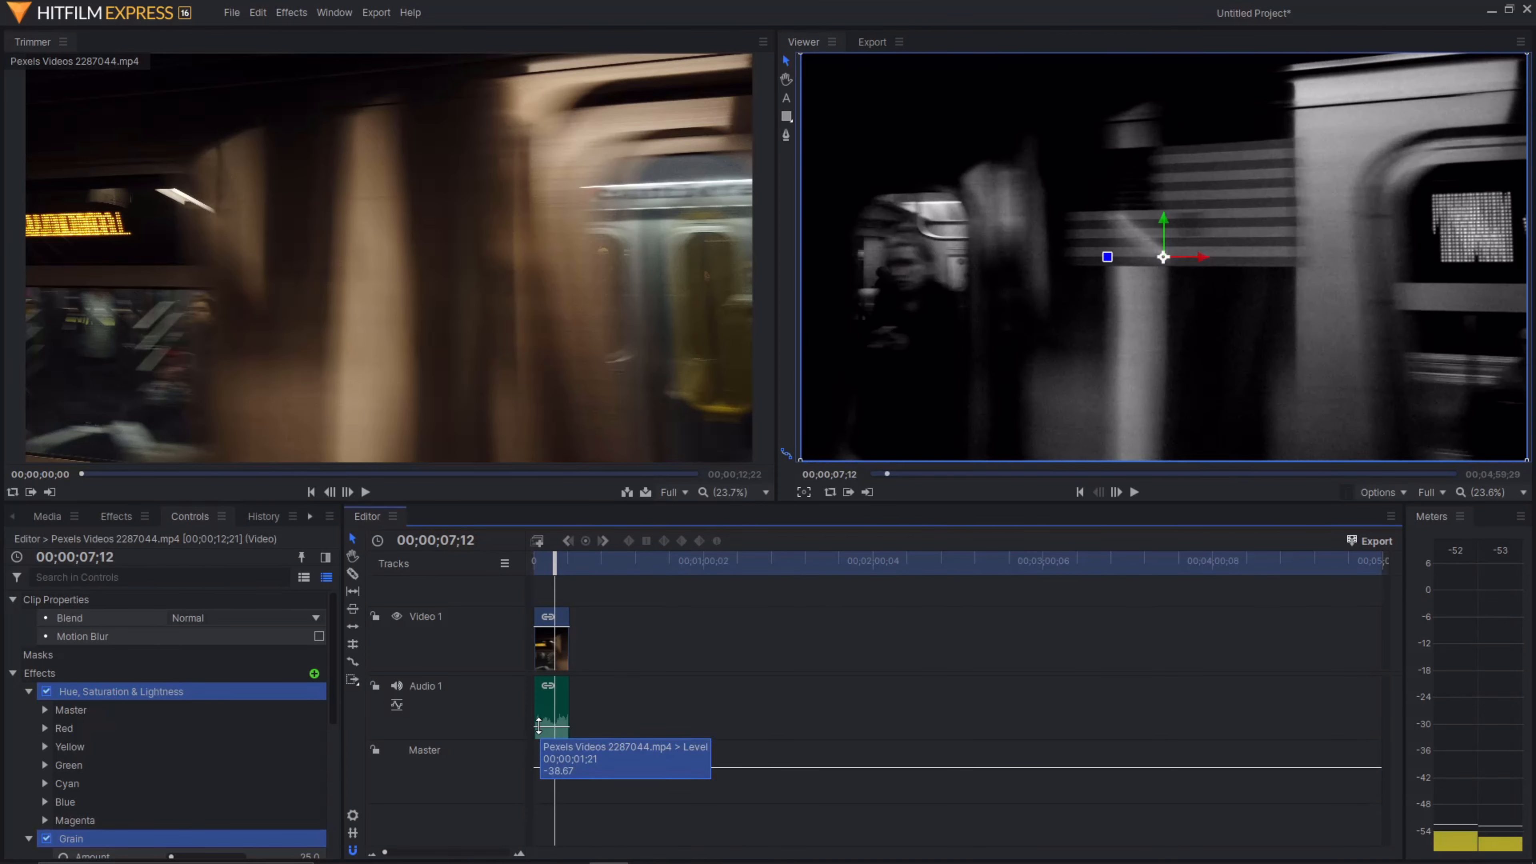
drag(538, 726, 538, 720)
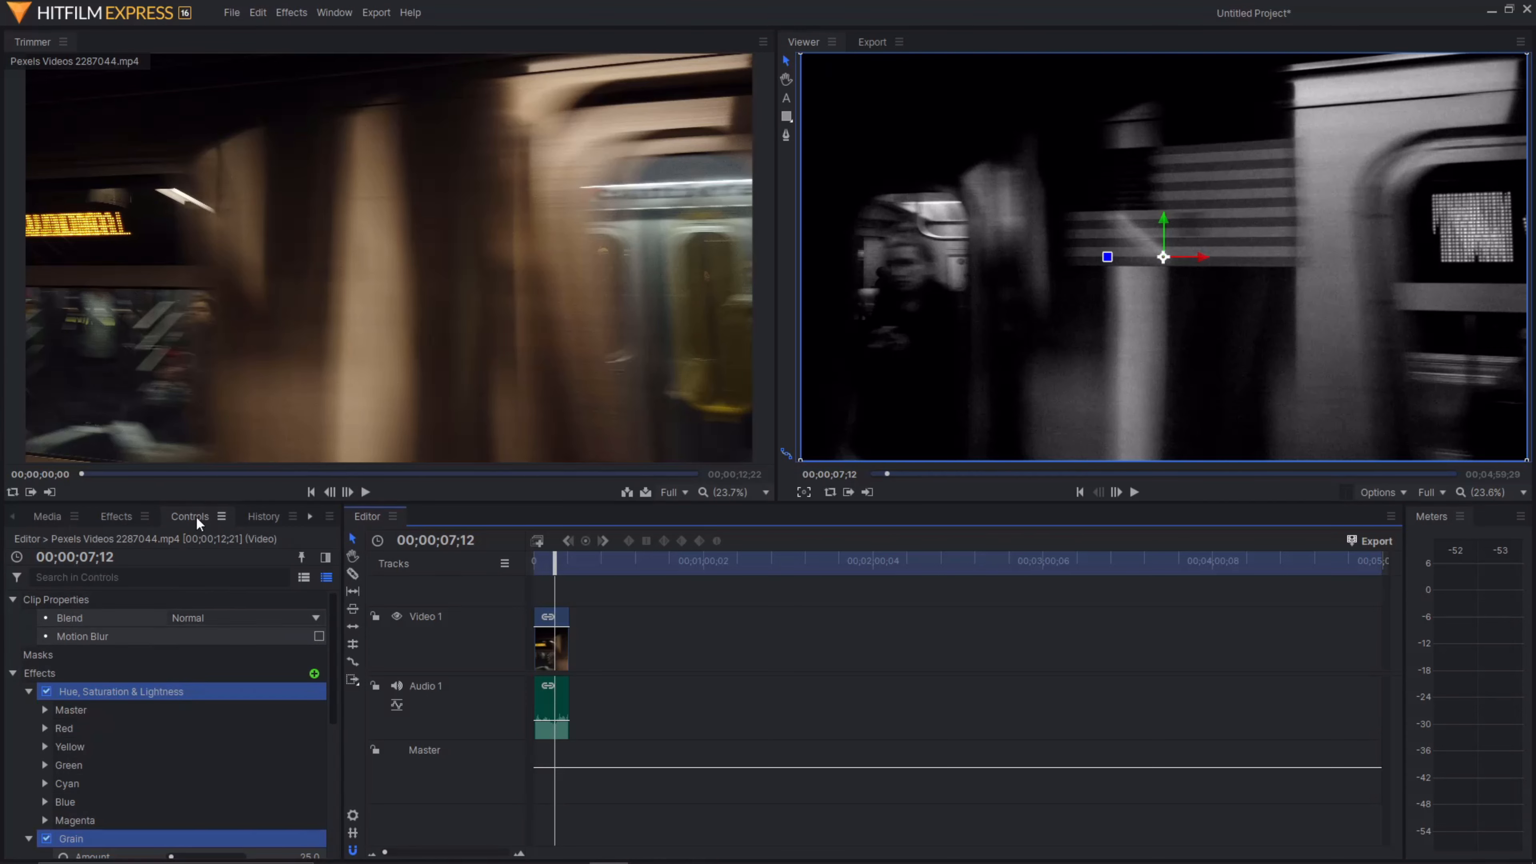
Review the clip's Hue, Saturation & Lightness, Grain and Brightness & Contrast settings, collapsing the Transform group
scroll(119, 657, down, 5)
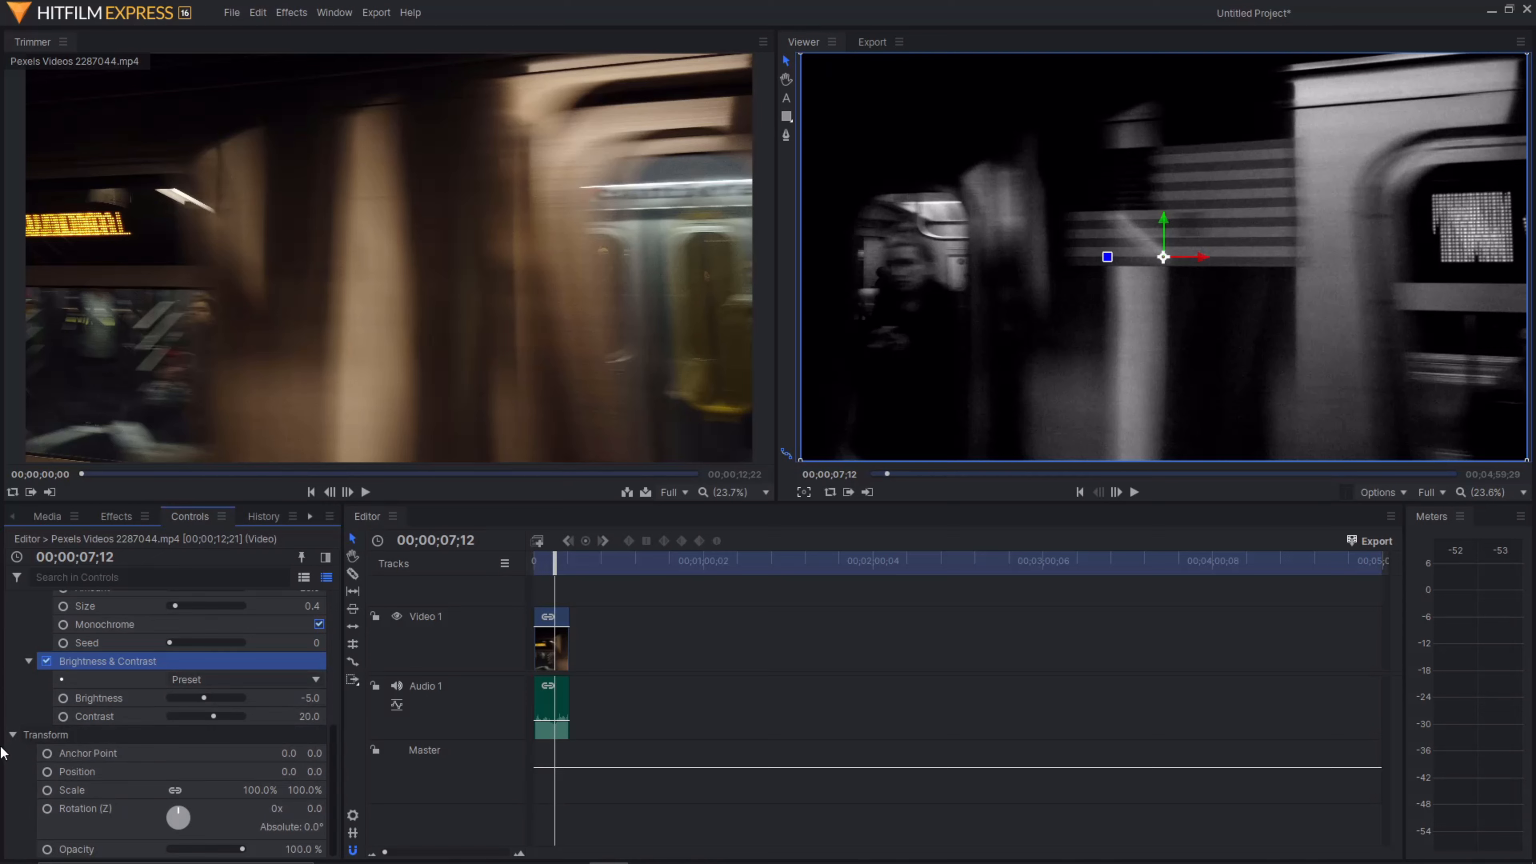
click(13, 735)
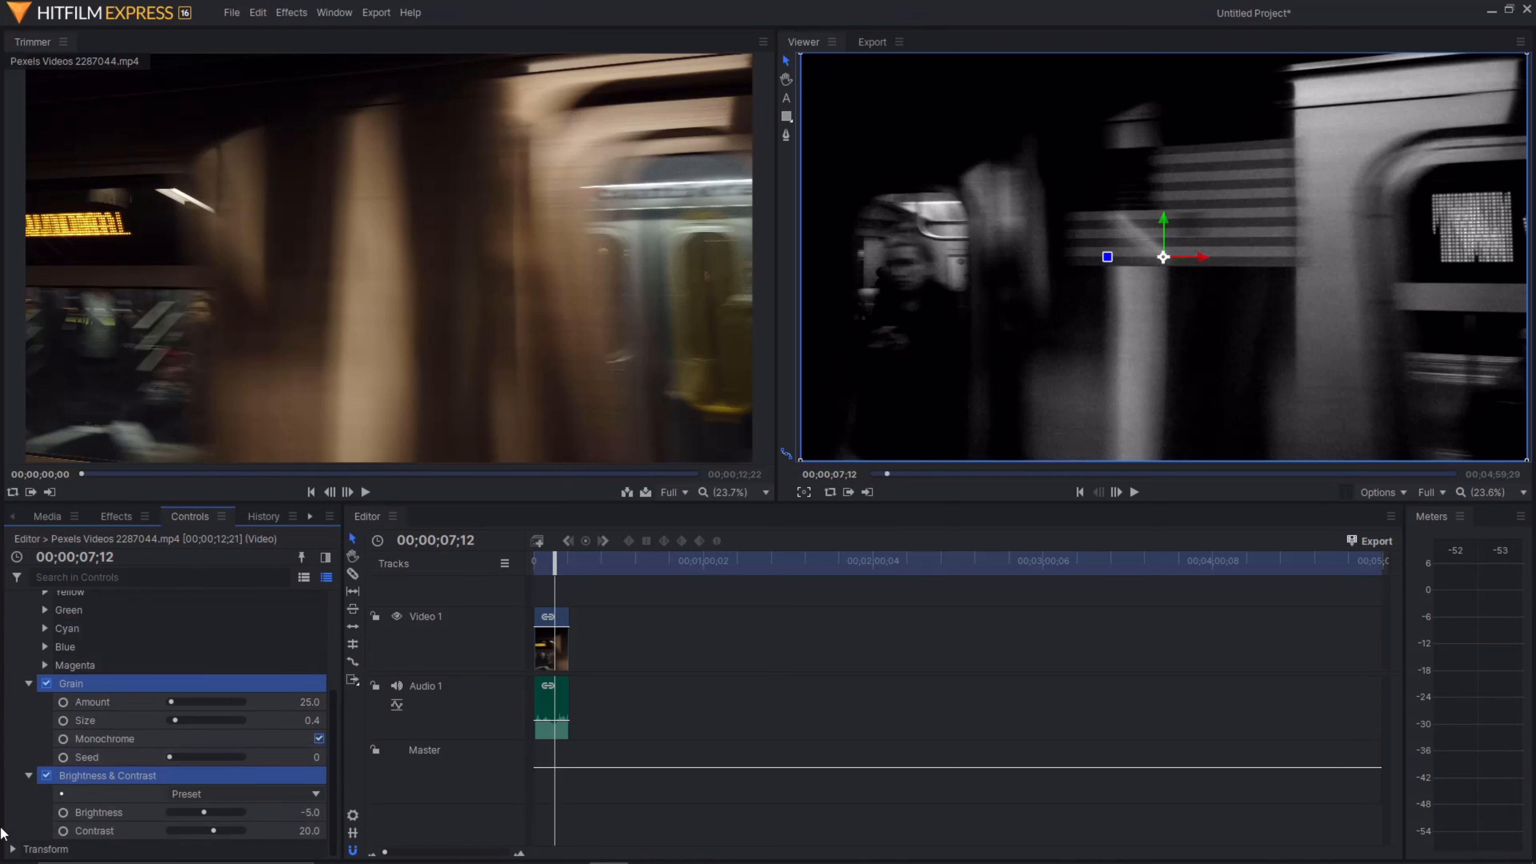
scroll(89, 778, up, 4)
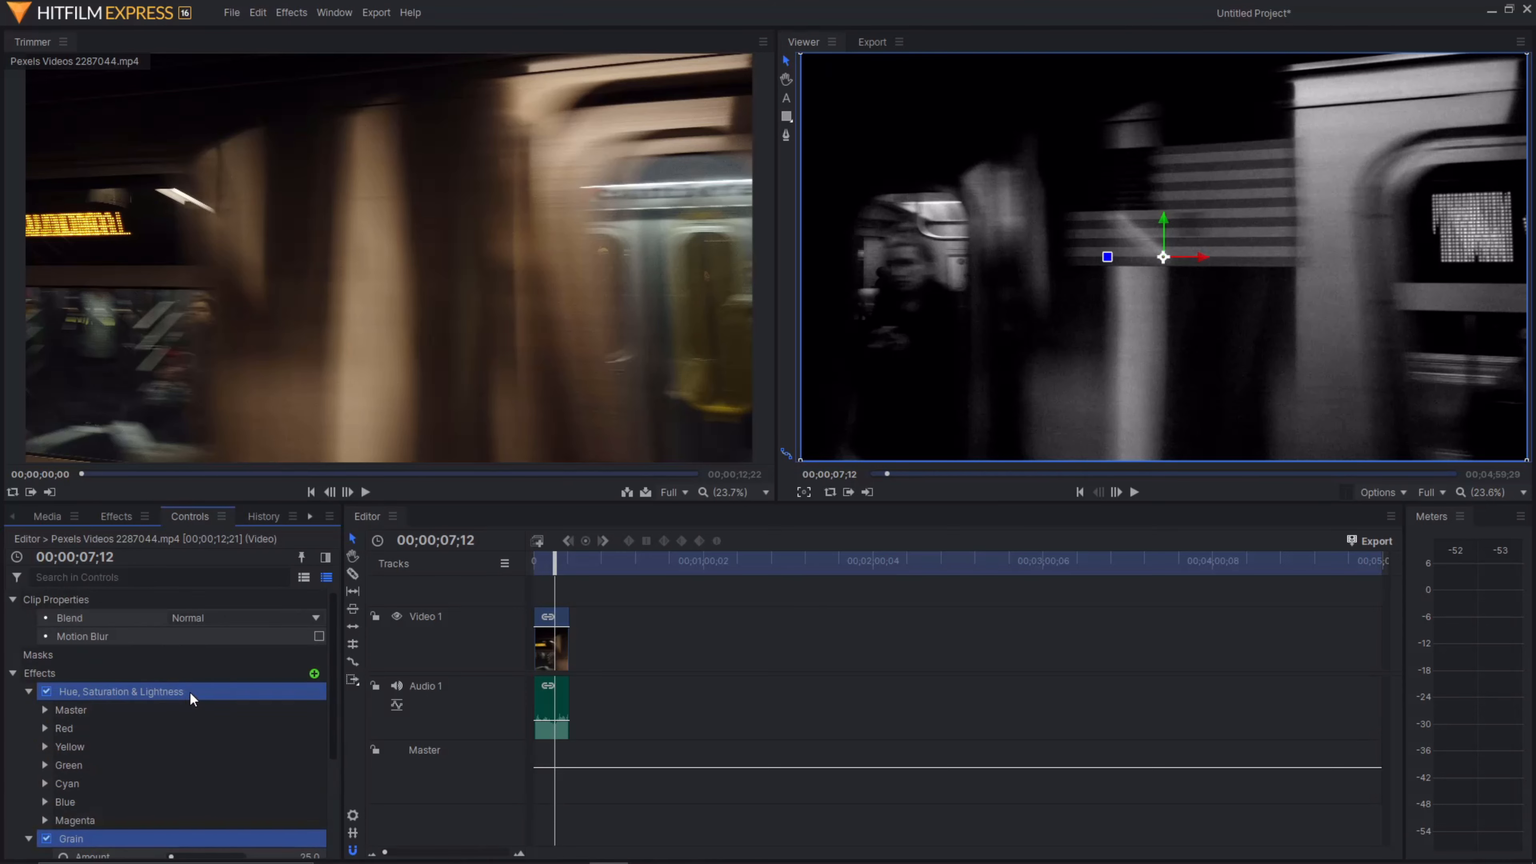
scroll(182, 702, down, 4)
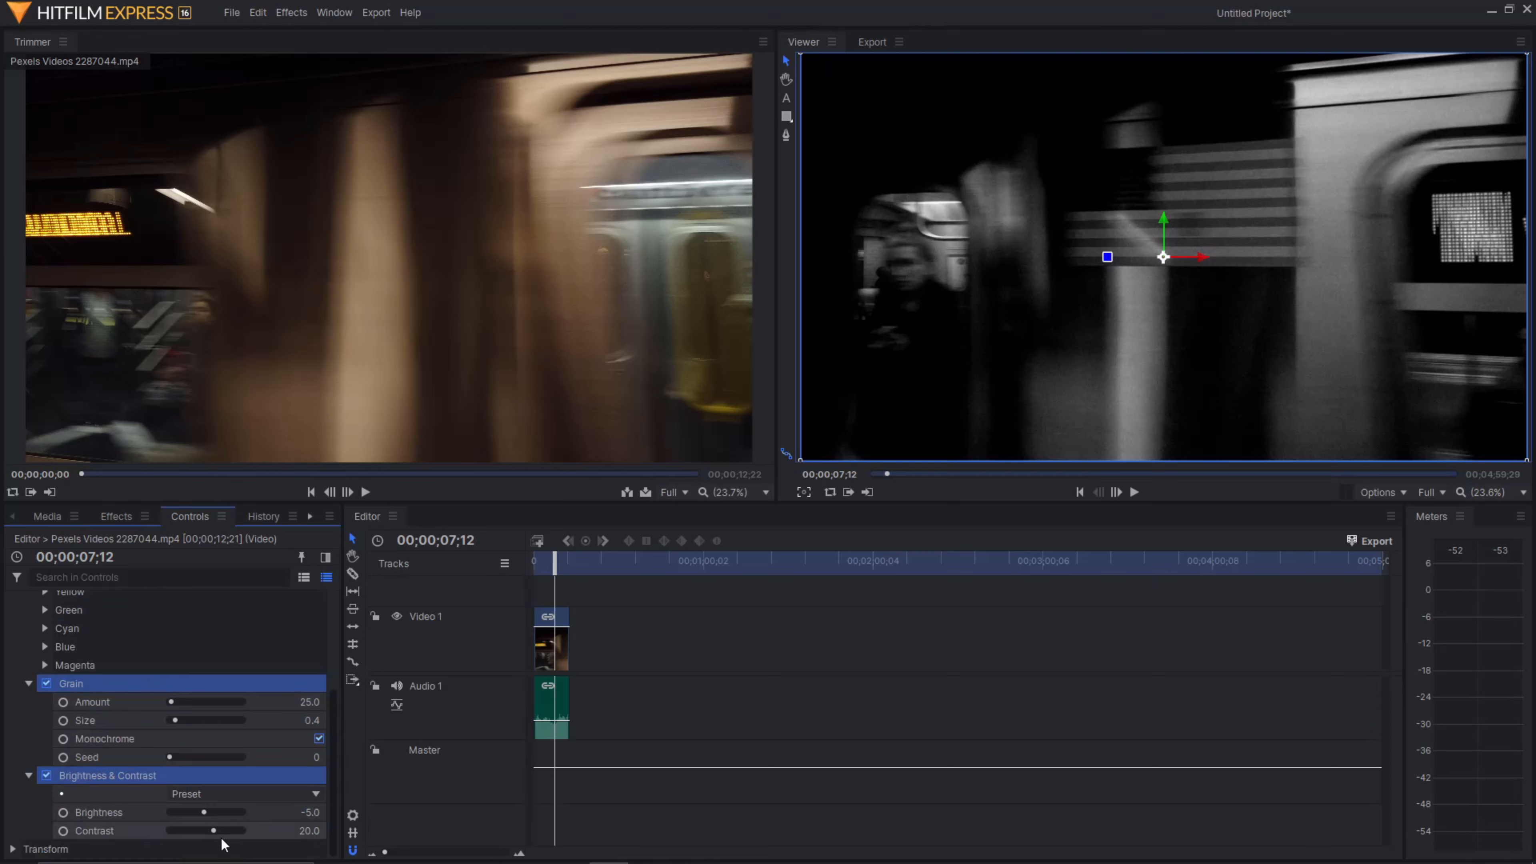
Try a Contrast of 14 and a different Brightness in the Brightness & Contrast effect, restoring both values
drag(216, 829, 202, 798)
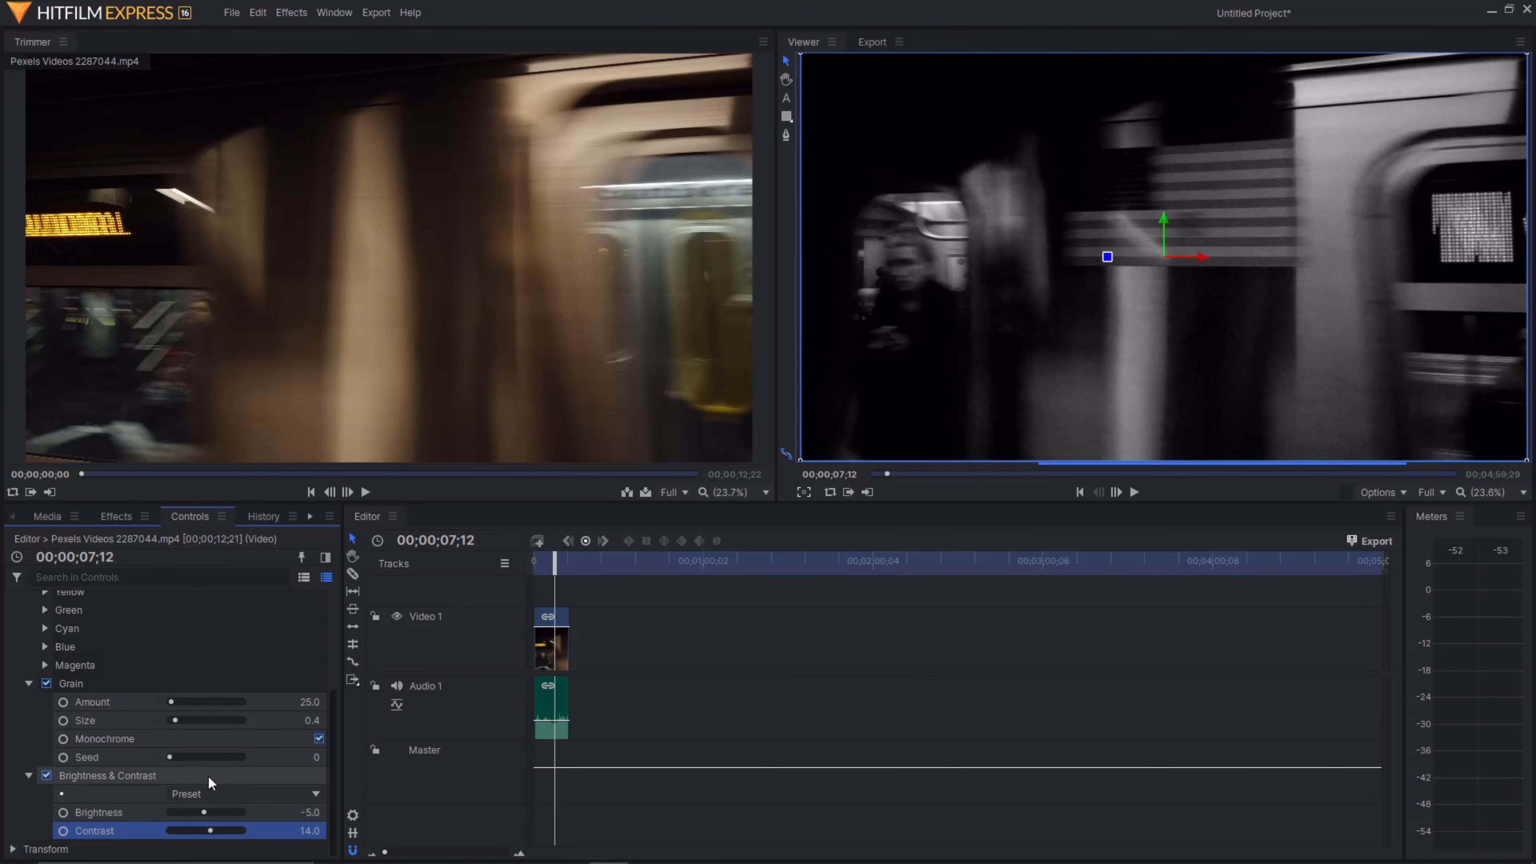
key(Right)
key(Right)
key(Right)
key(Right)
key(Right)
key(Right)
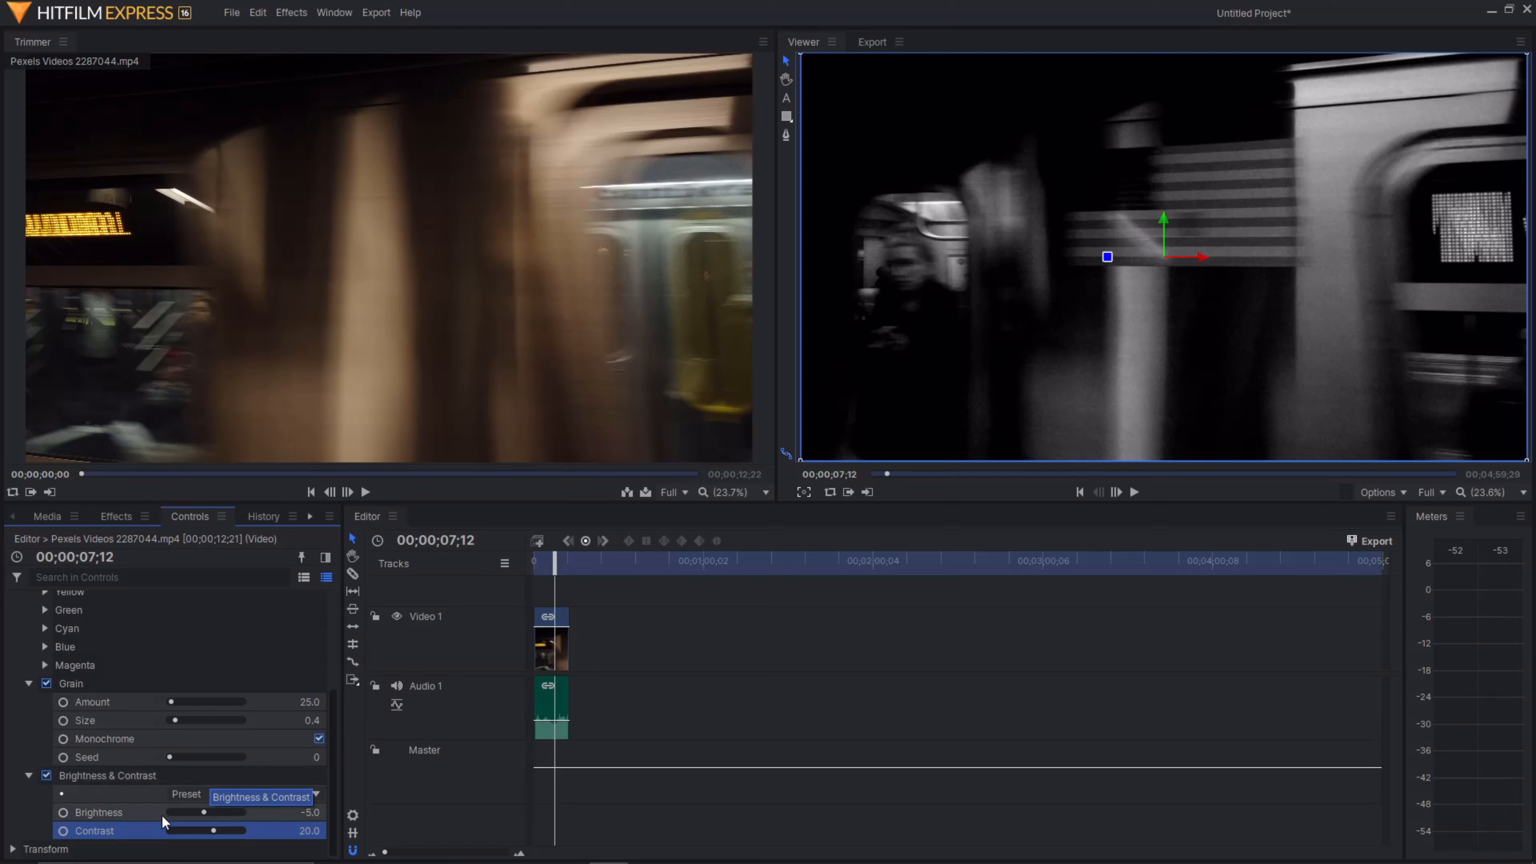
mouse_move(195, 813)
mouse_down()
mouse_move(187, 800)
mouse_move(247, 808)
mouse_move(195, 786)
mouse_up()
key(ctrl+z)
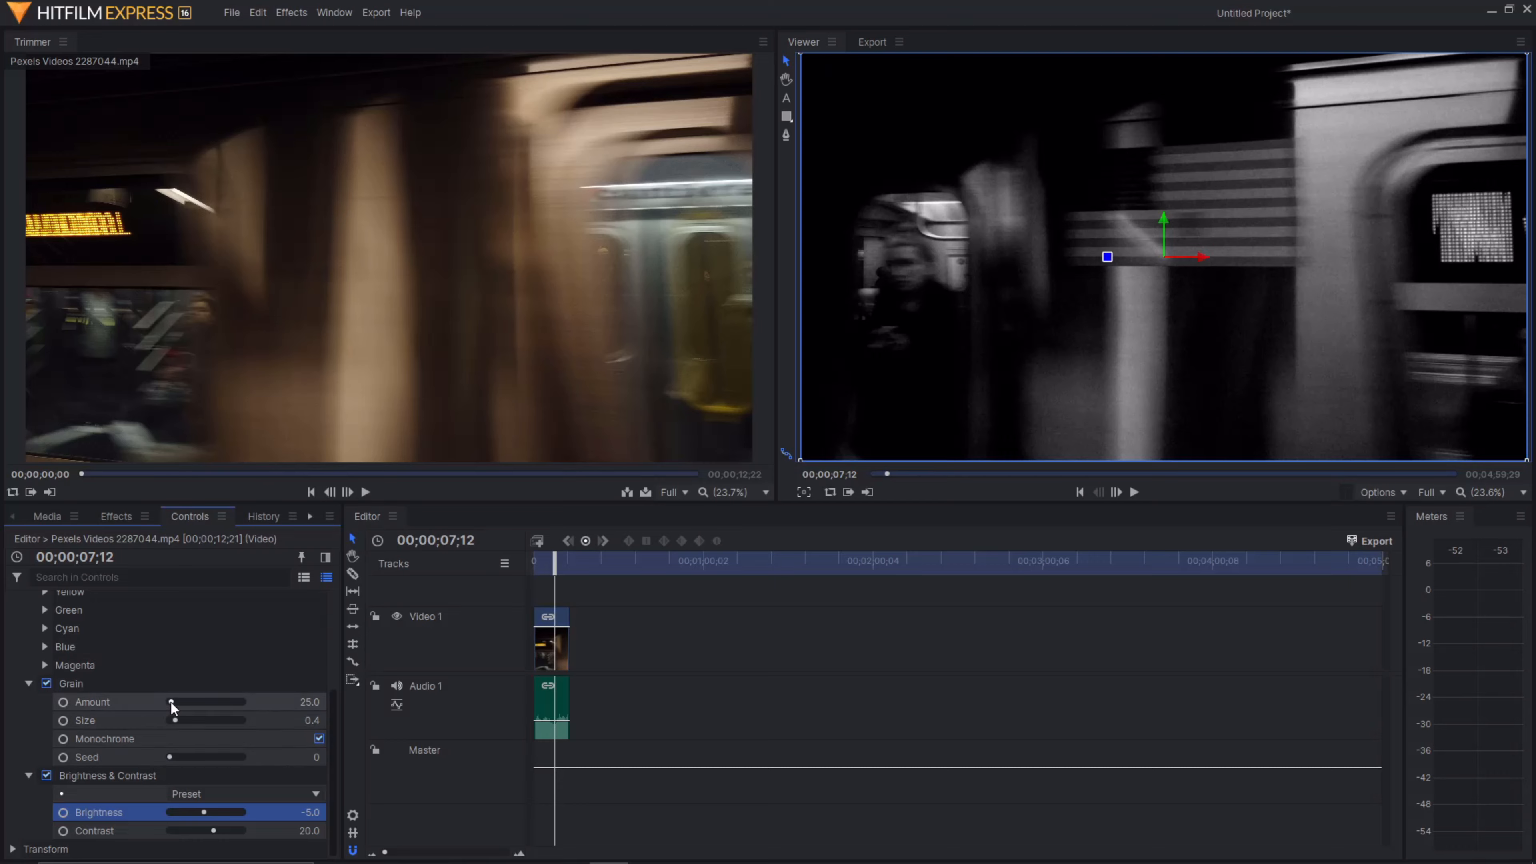
Try Grain amounts of 0 and 120 and a different grain Size, reverting each change
mouse_move(170, 702)
mouse_down()
mouse_move(286, 698)
mouse_move(146, 706)
mouse_up()
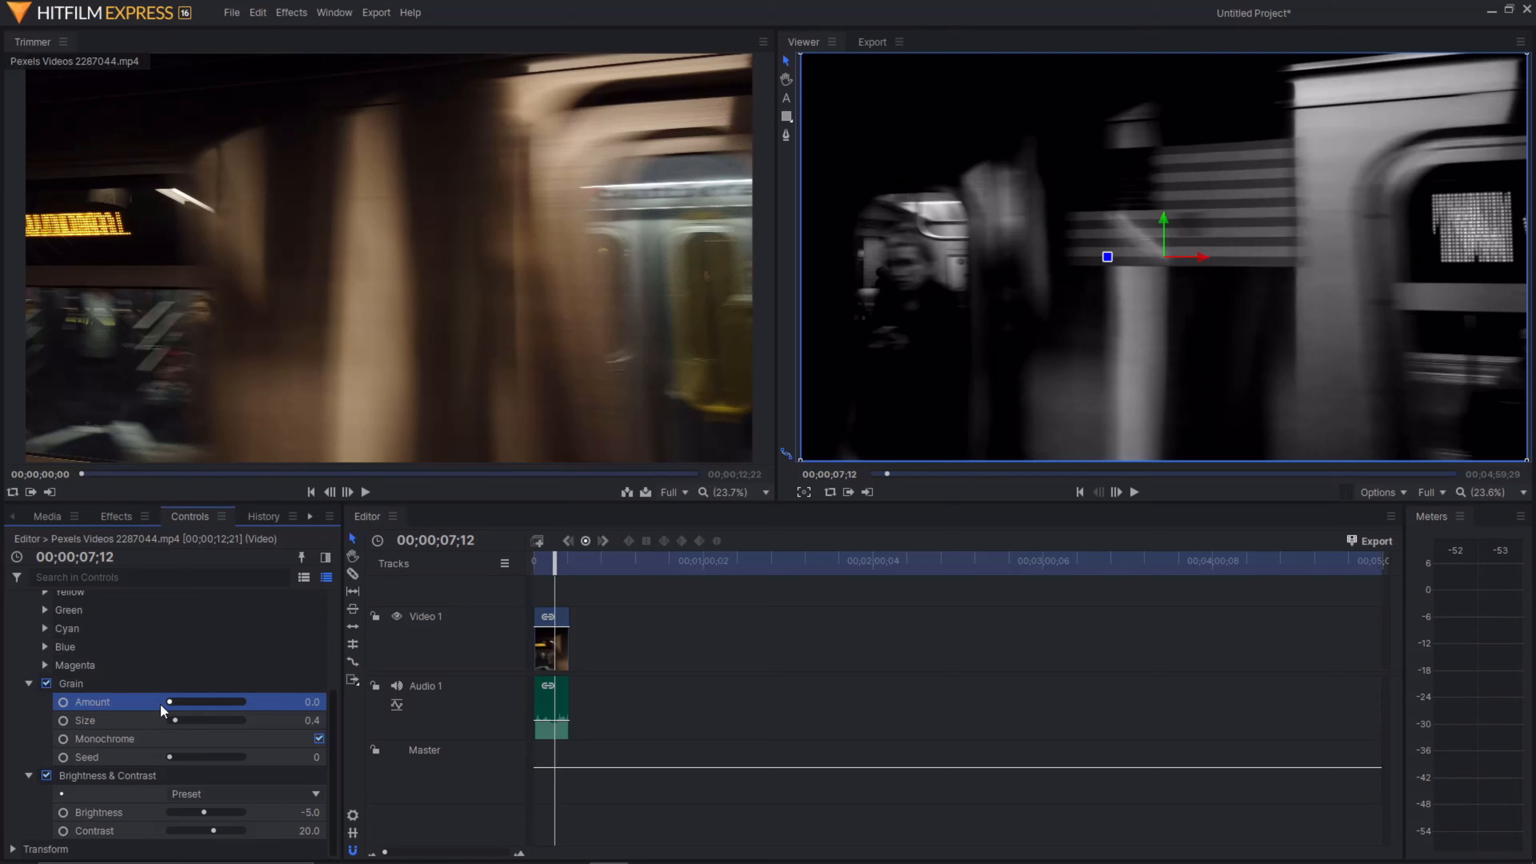
drag(170, 702, 178, 704)
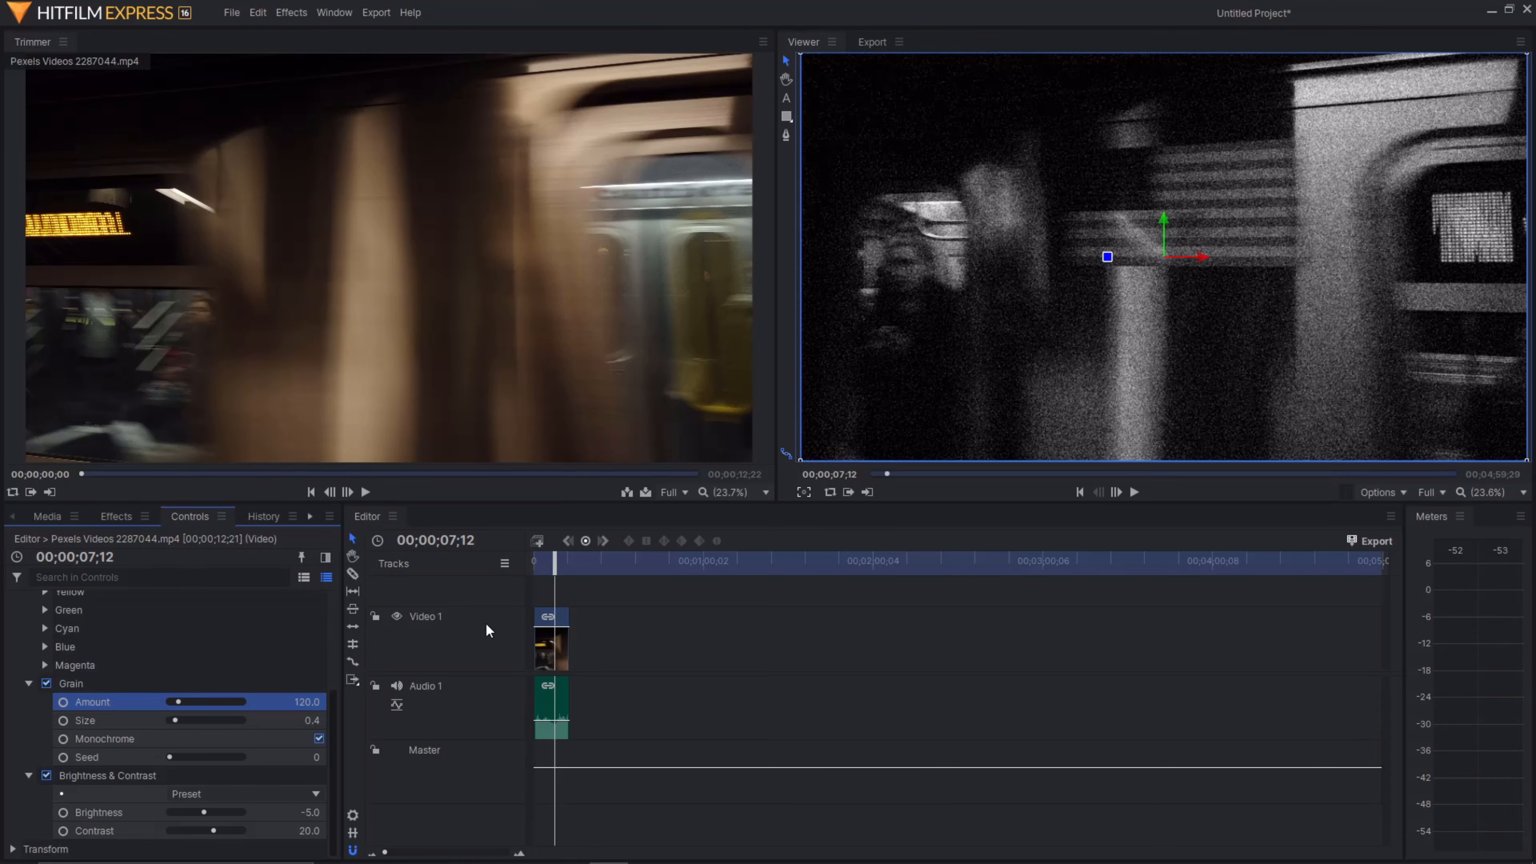
key(ctrl+z)
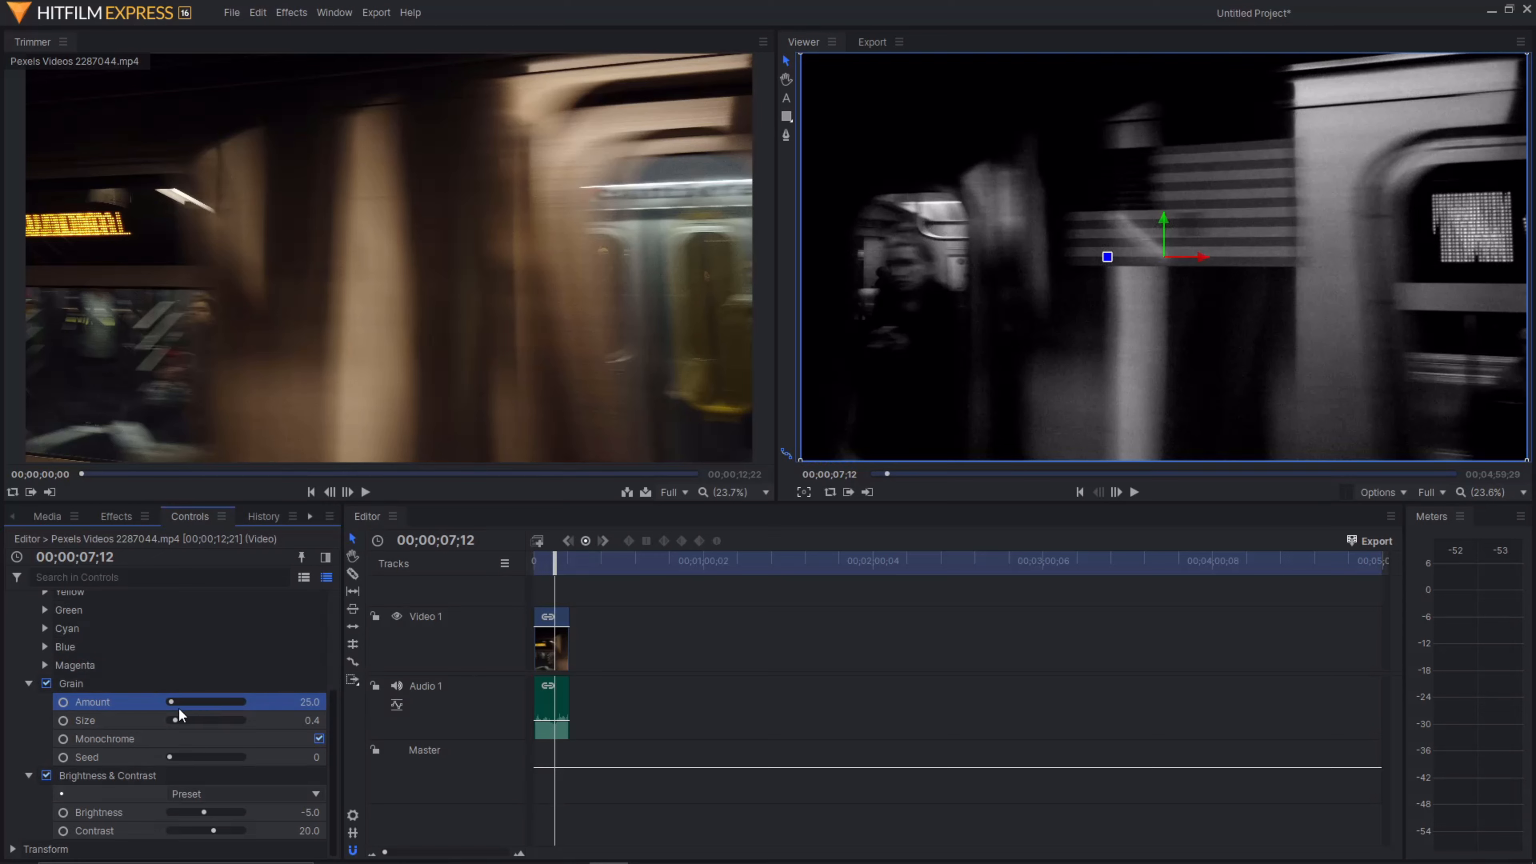
drag(175, 721, 220, 742)
key(ctrl+z)
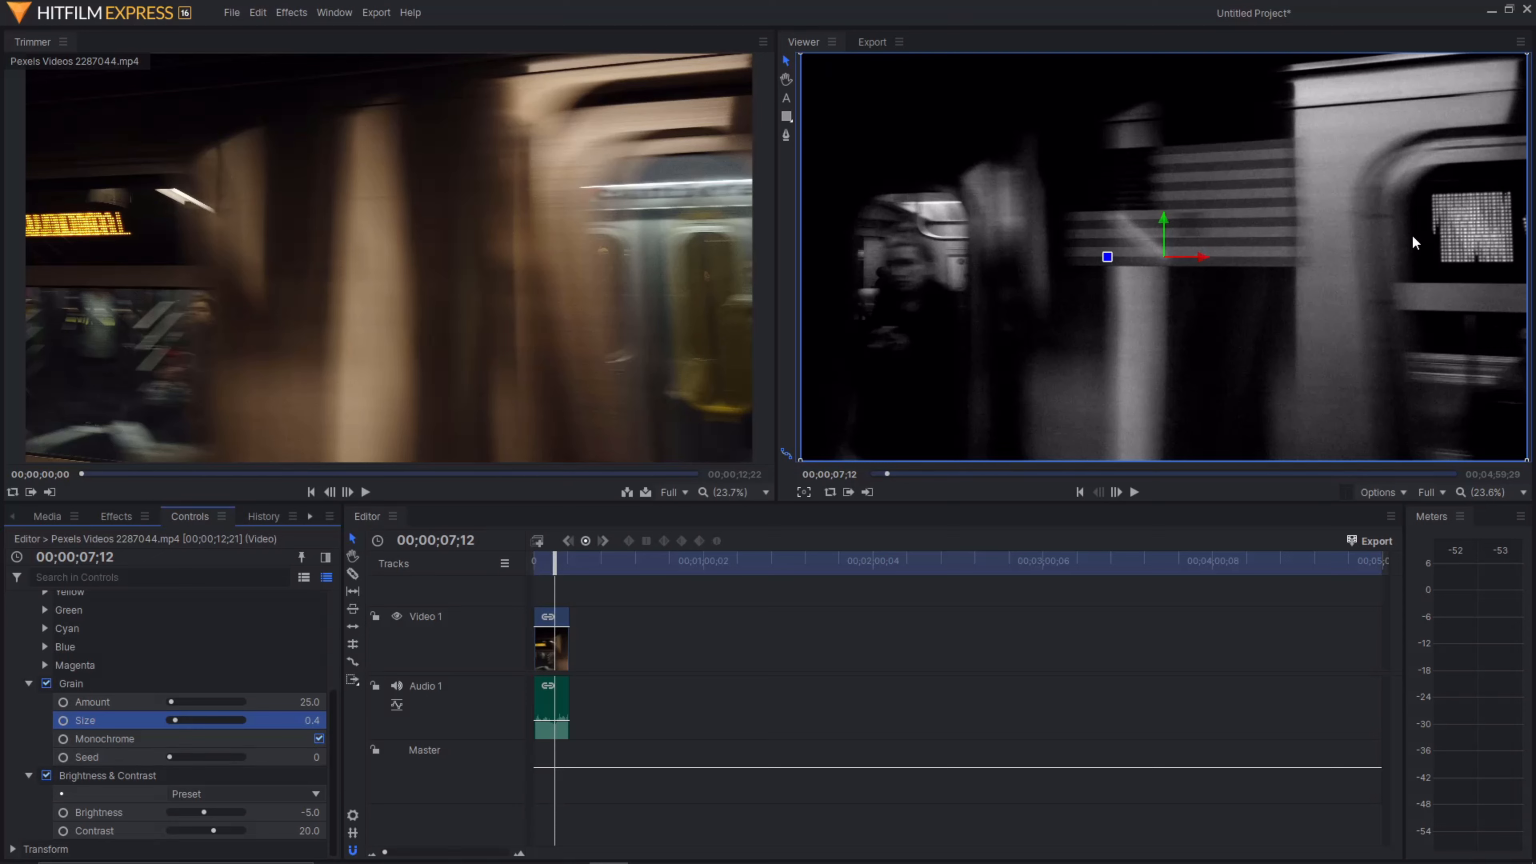
click(193, 757)
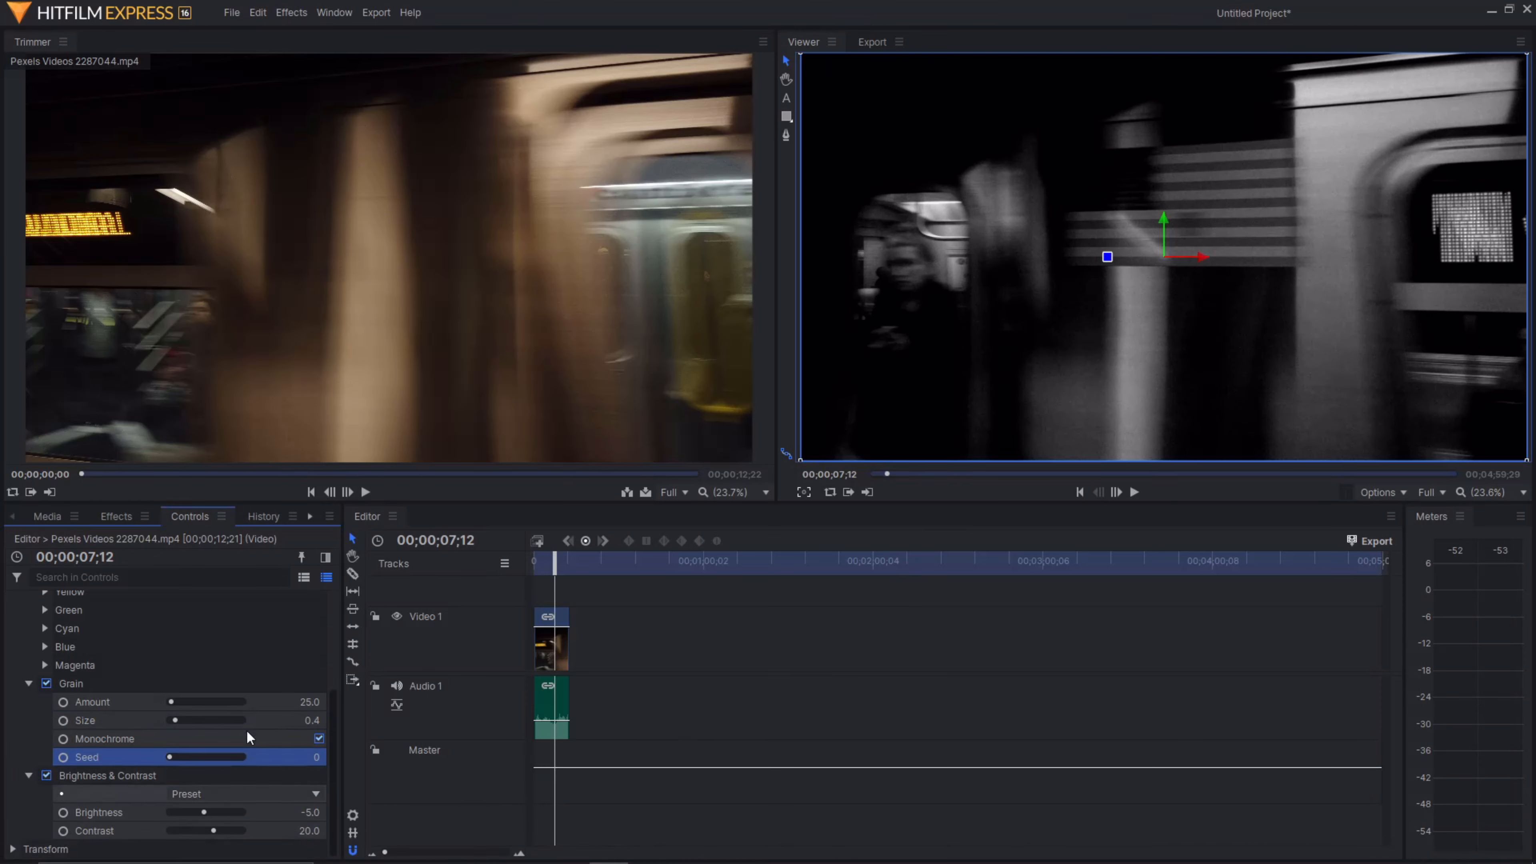
Try a Master Hue Shift of 180° in the Hue, Saturation & Lightness effect and undo it
scroll(50, 693, up, 3)
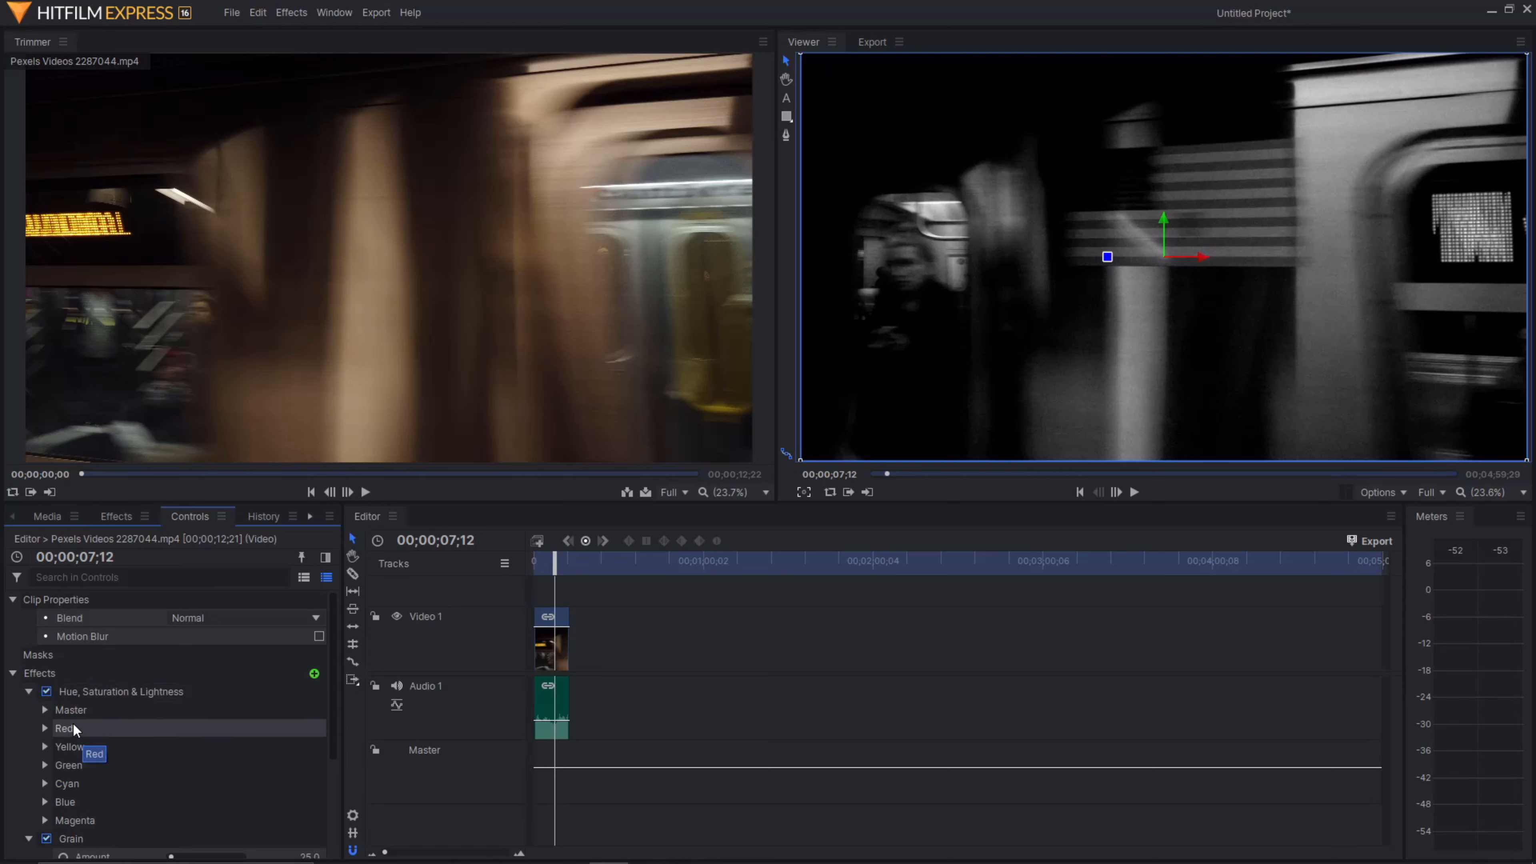
click(45, 710)
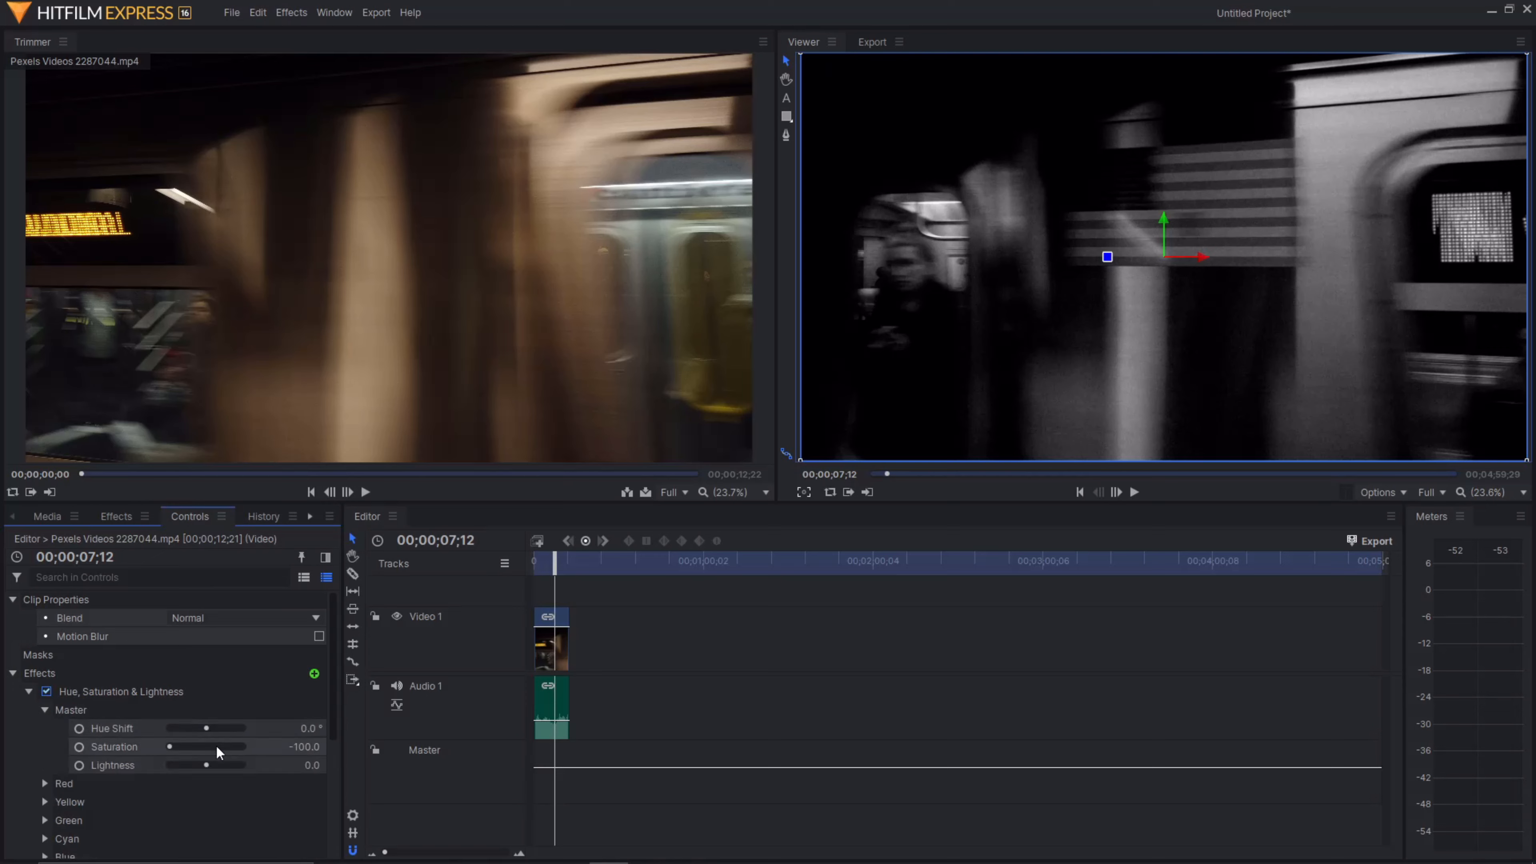
drag(213, 726, 1, 767)
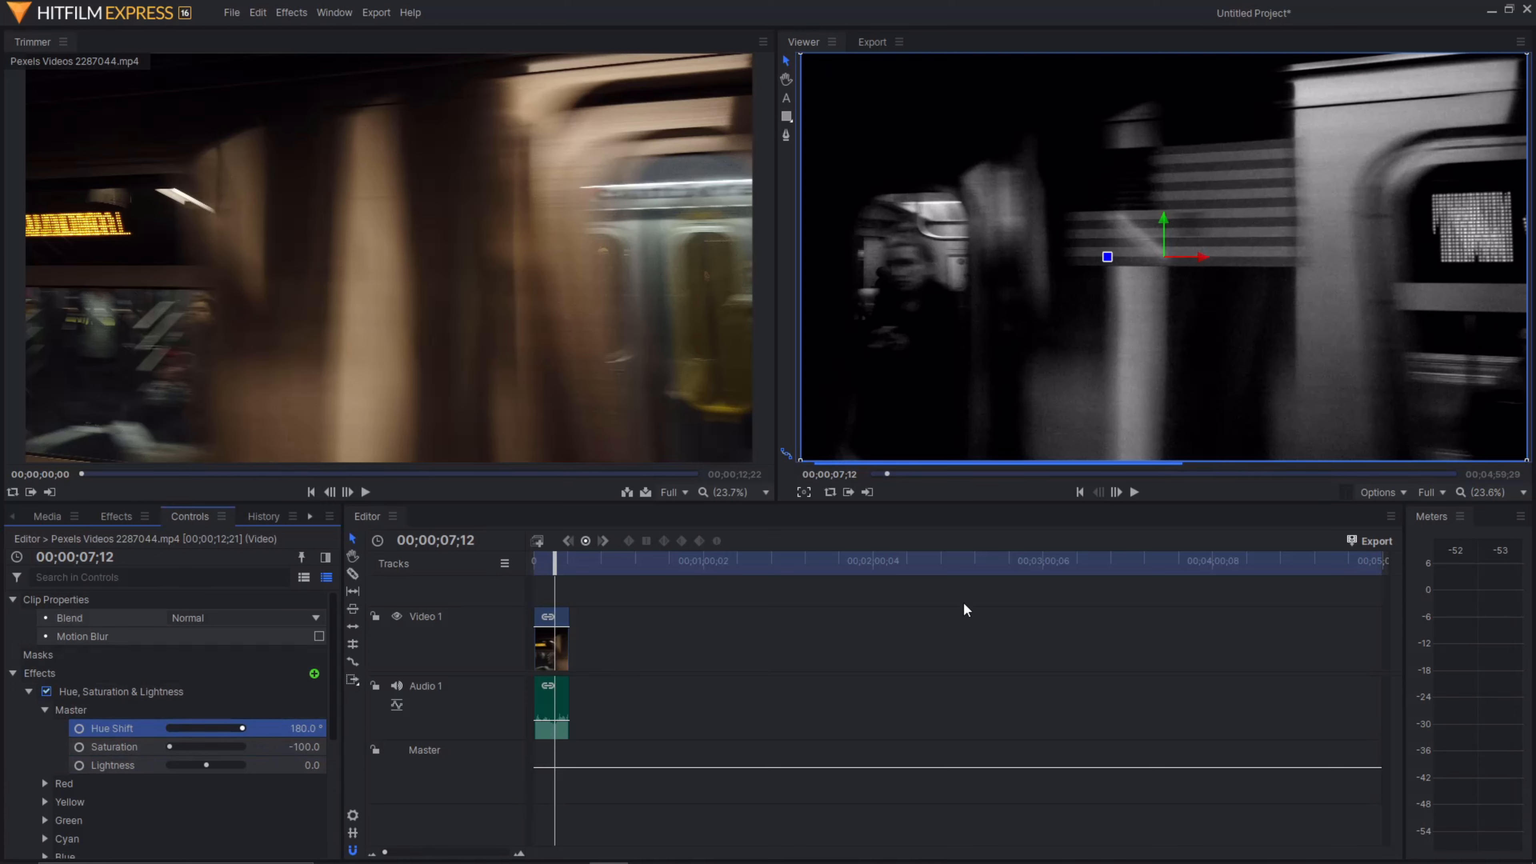
key(ctrl+z)
Try Master Saturation values of 100 and -62, returning the saturation to -100 after each trial
drag(171, 746, 380, 735)
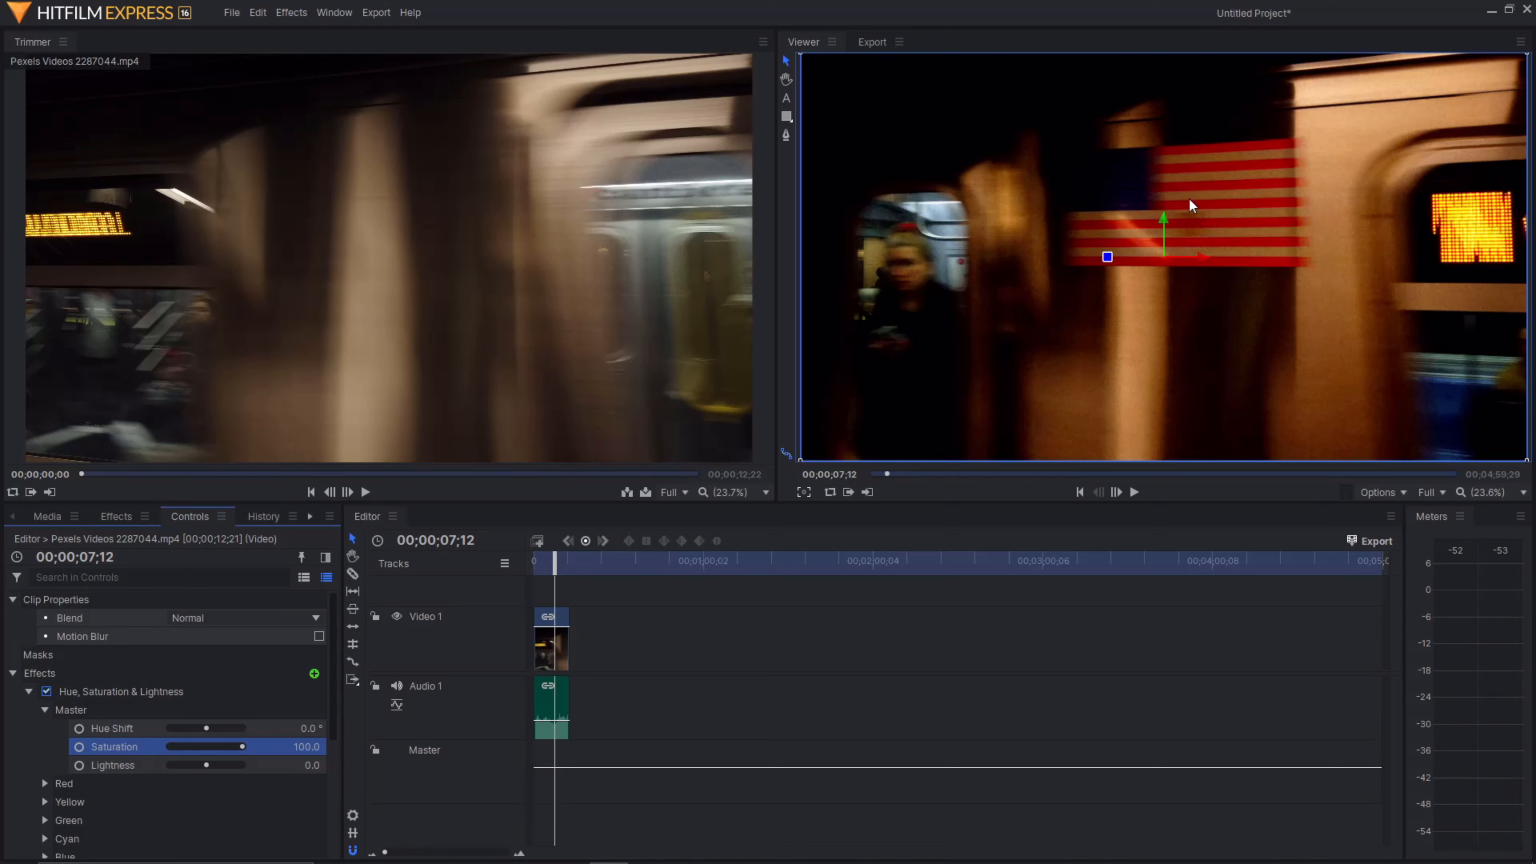
click(170, 745)
mouse_move(170, 746)
mouse_down()
mouse_move(290, 714)
mouse_move(1, 760)
mouse_move(49, 793)
mouse_move(171, 692)
mouse_move(155, 722)
mouse_up()
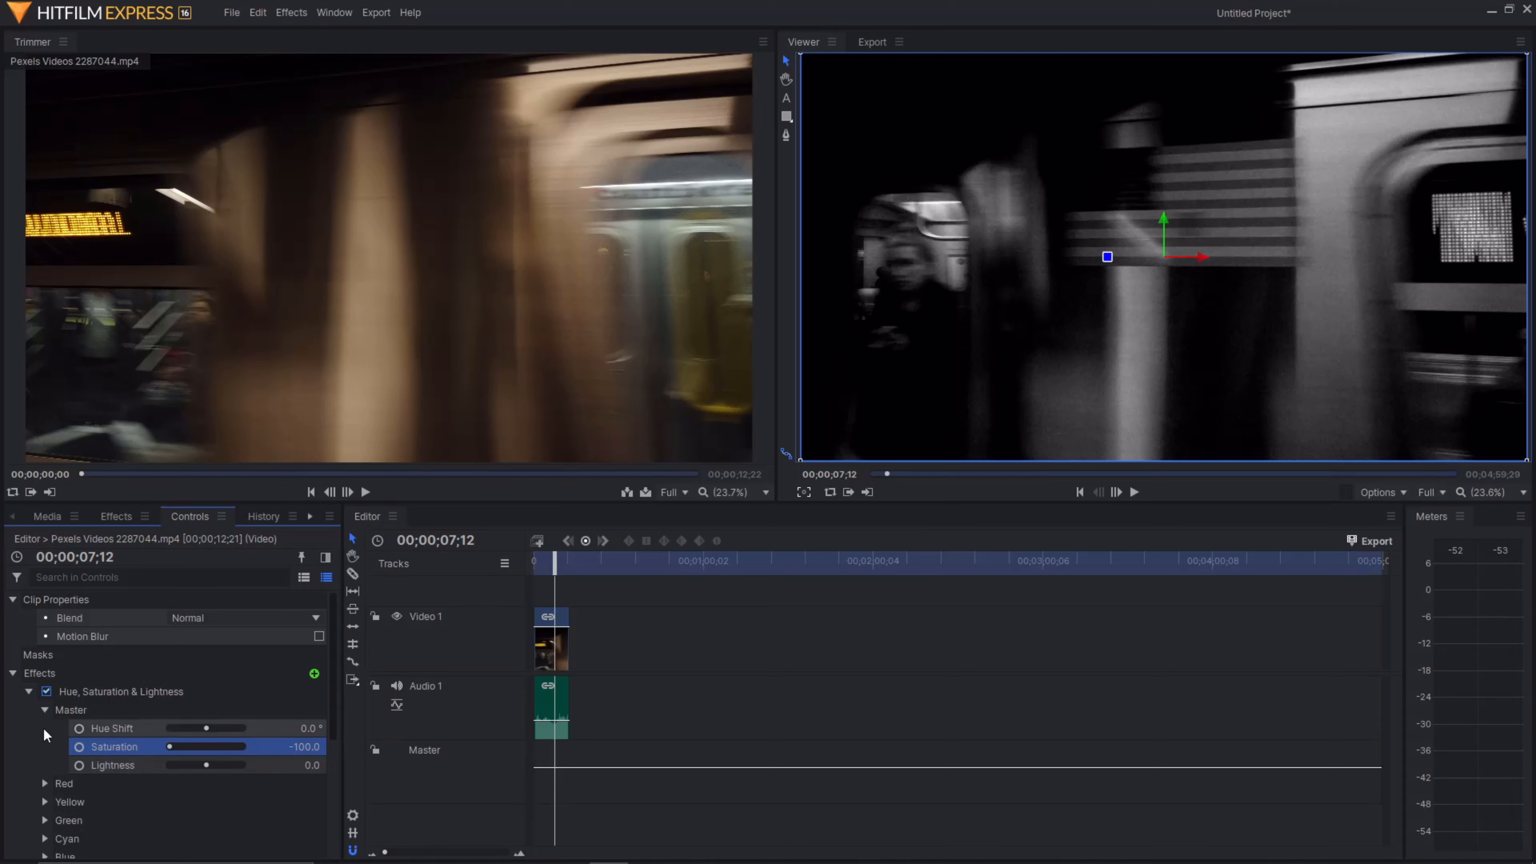
click(180, 746)
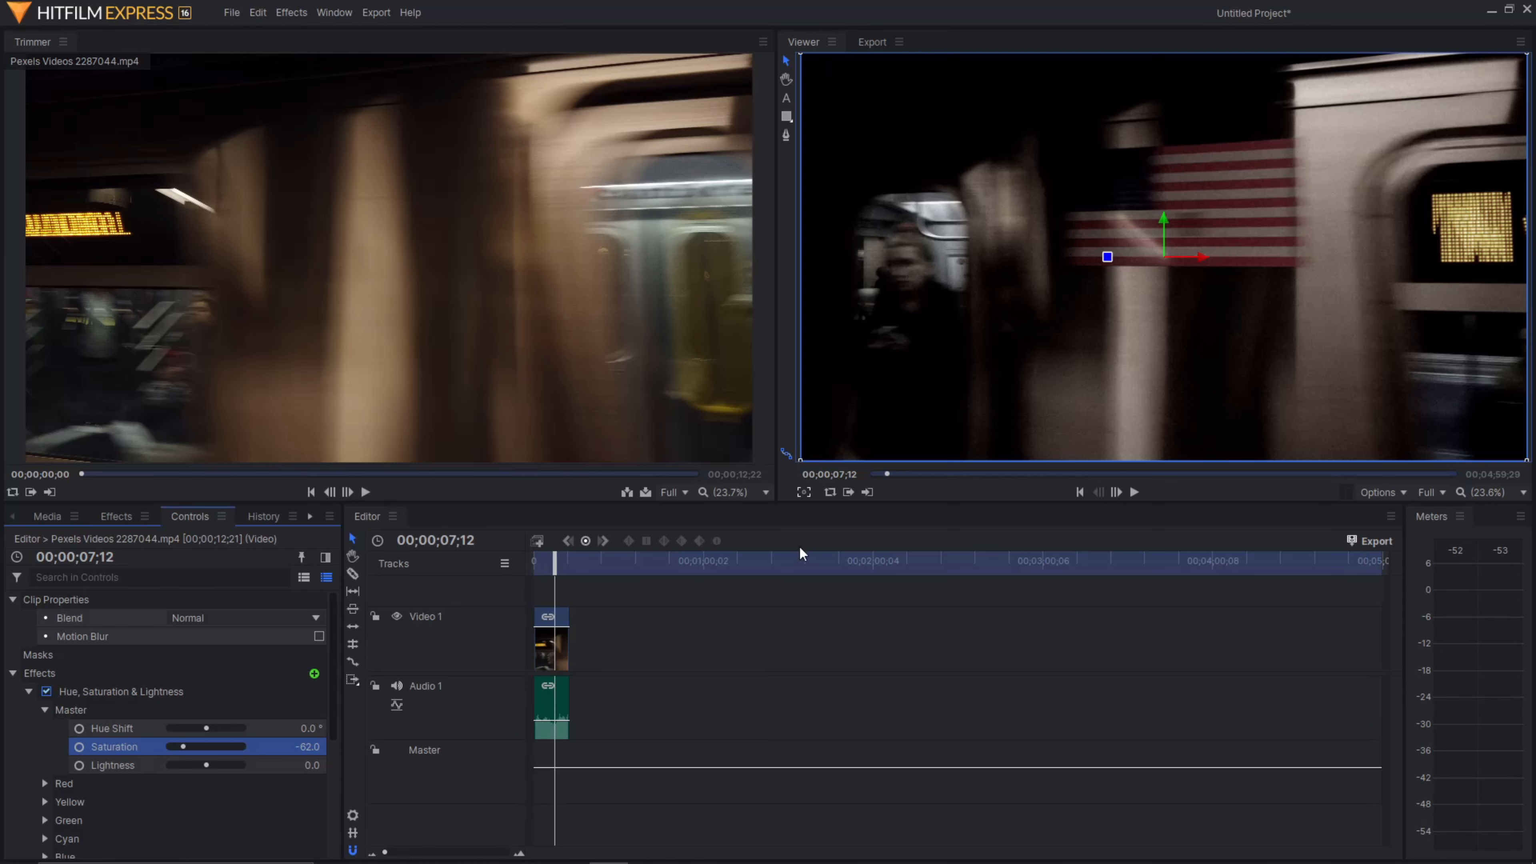
key(ctrl+z)
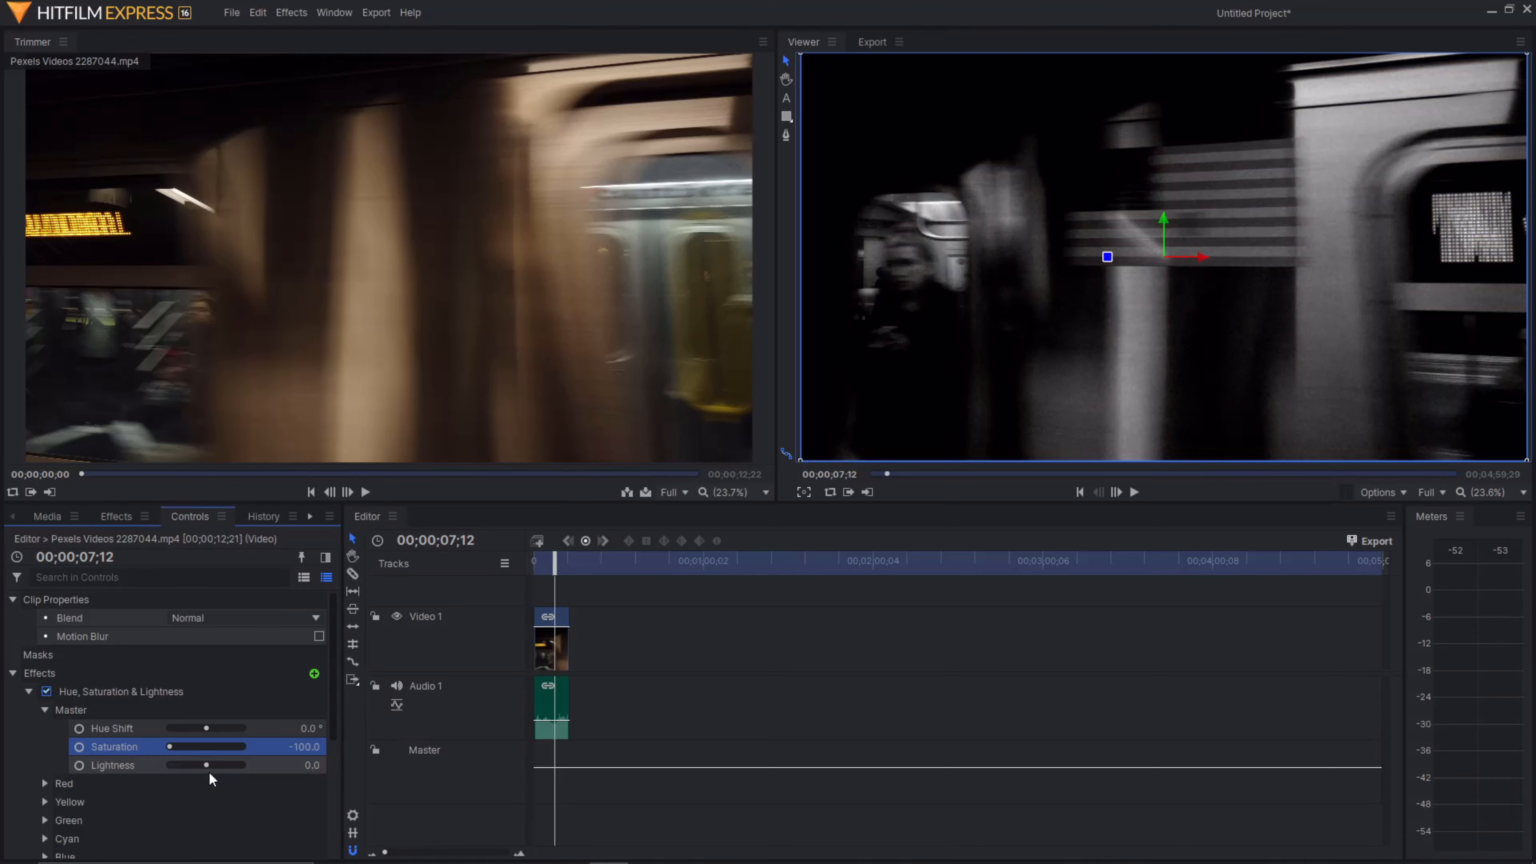
Try a different Master Lightness in the Hue, Saturation & Lightness effect and undo the change
click(206, 769)
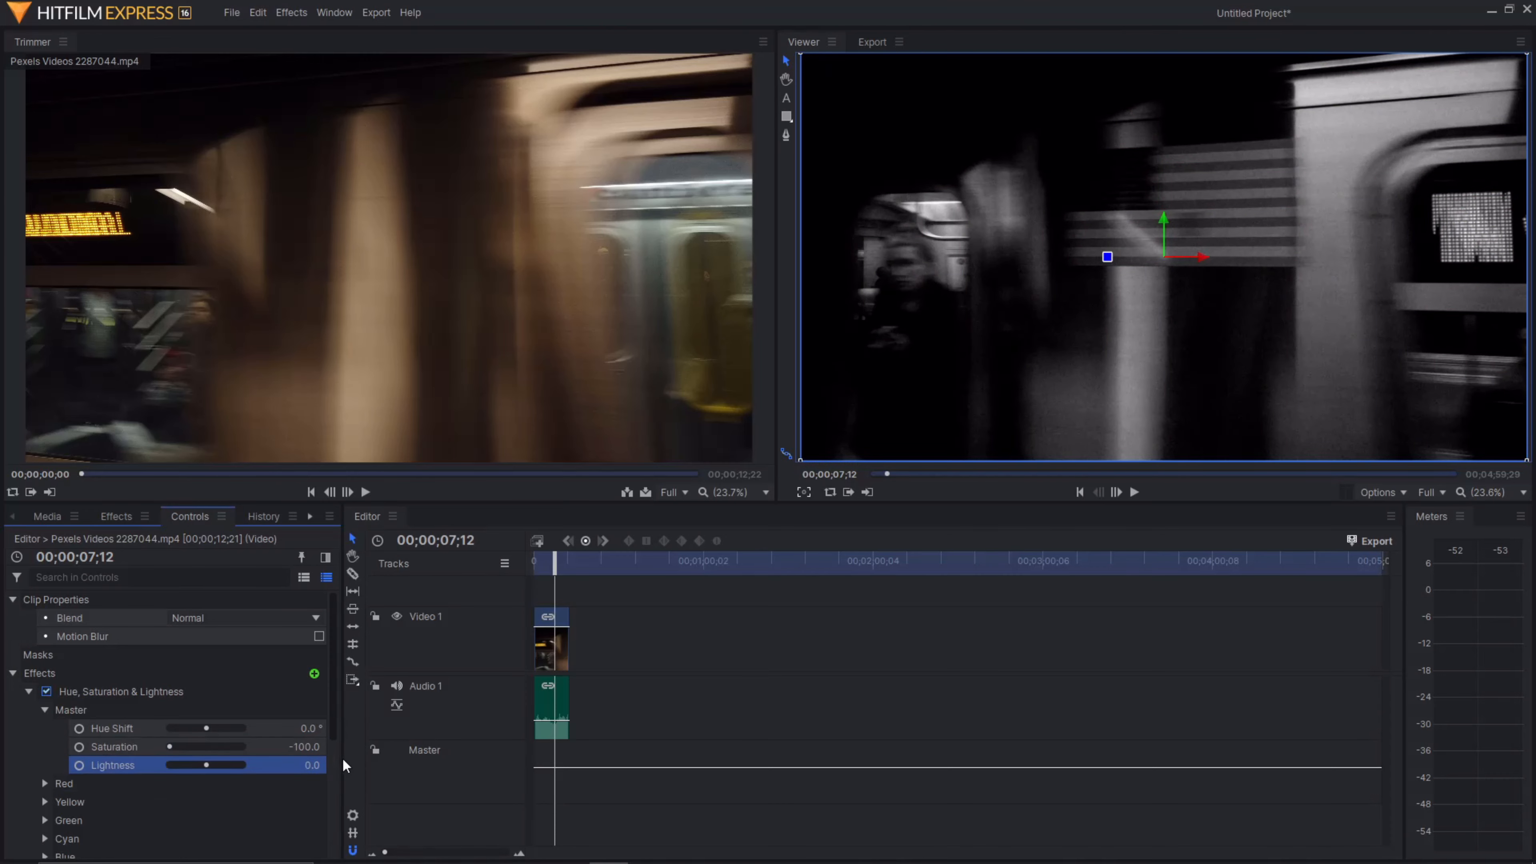
drag(208, 766, 215, 819)
key(ctrl+z)
Try a Saturation of -100 and a Lightness of 8 for the Red channel and undo both changes
click(45, 782)
drag(211, 820, 211, 854)
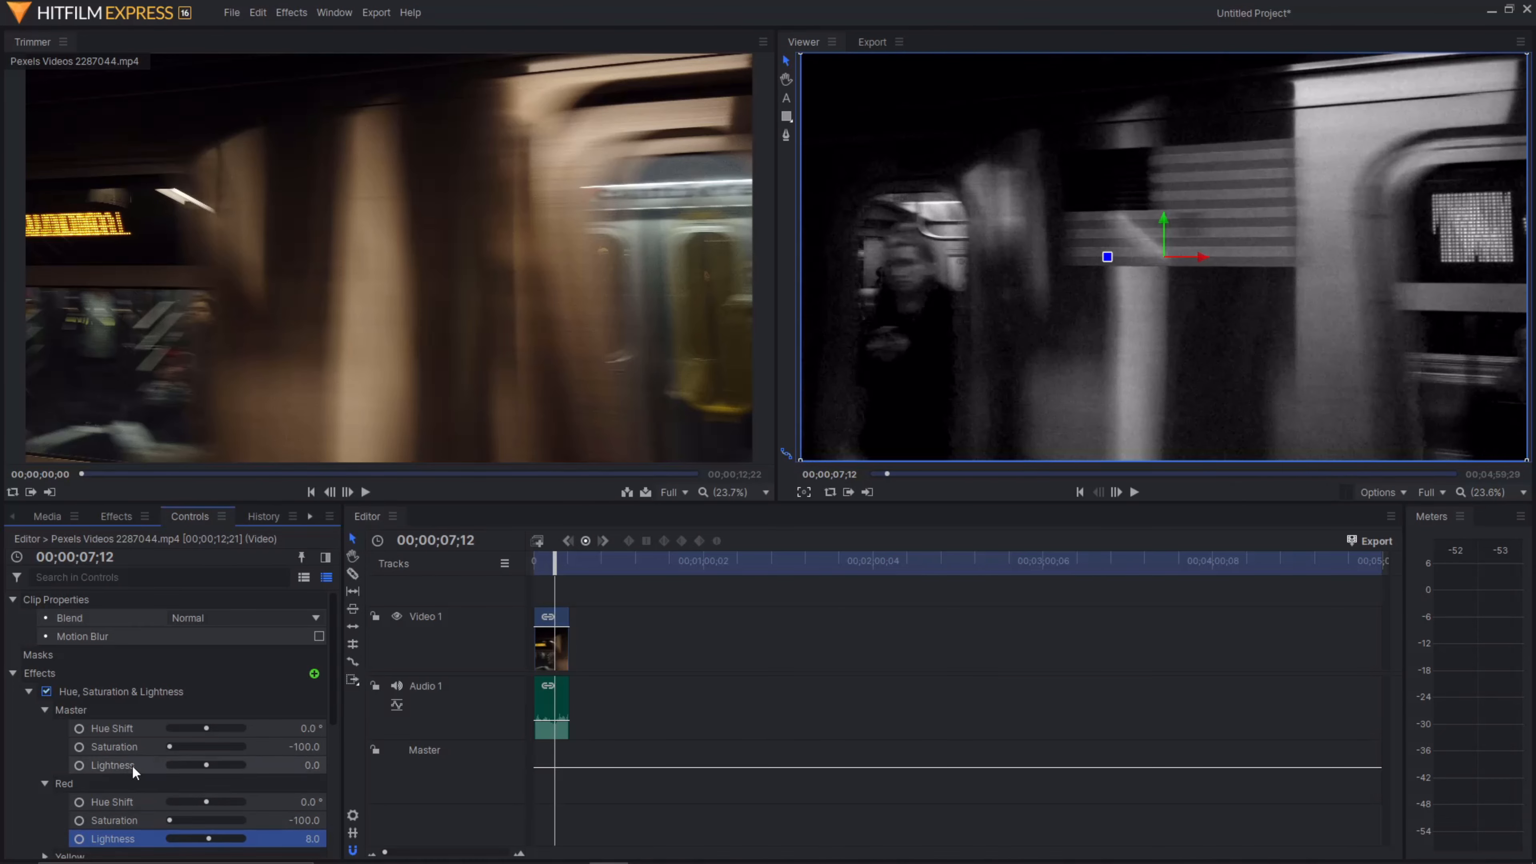
key(ctrl+z)
key(ctrl+z)
Collapse the Red and Master groups of the Hue, Saturation & Lightness effect
click(76, 782)
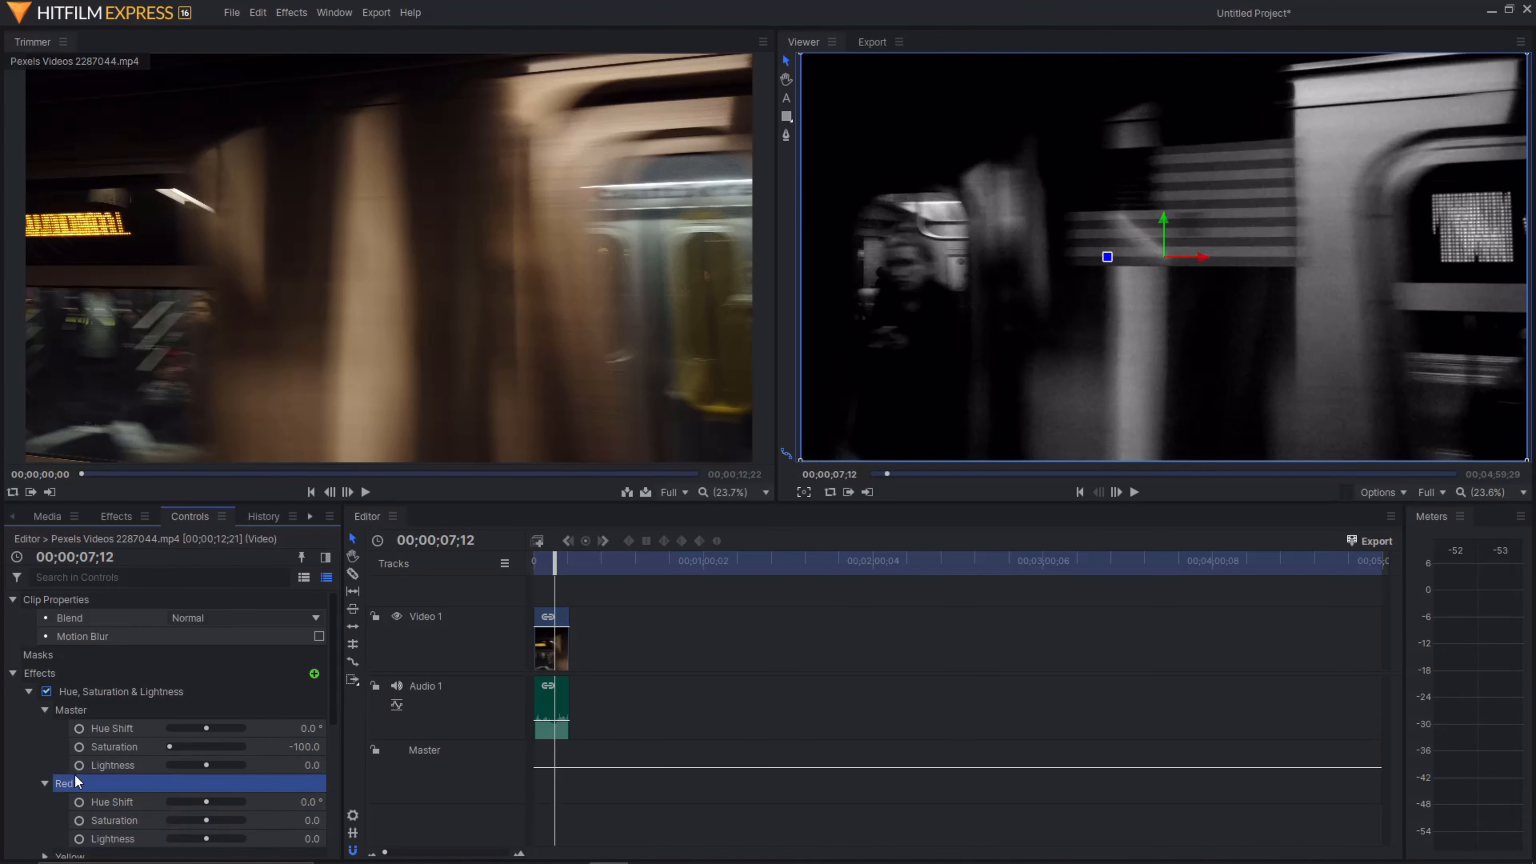
click(44, 783)
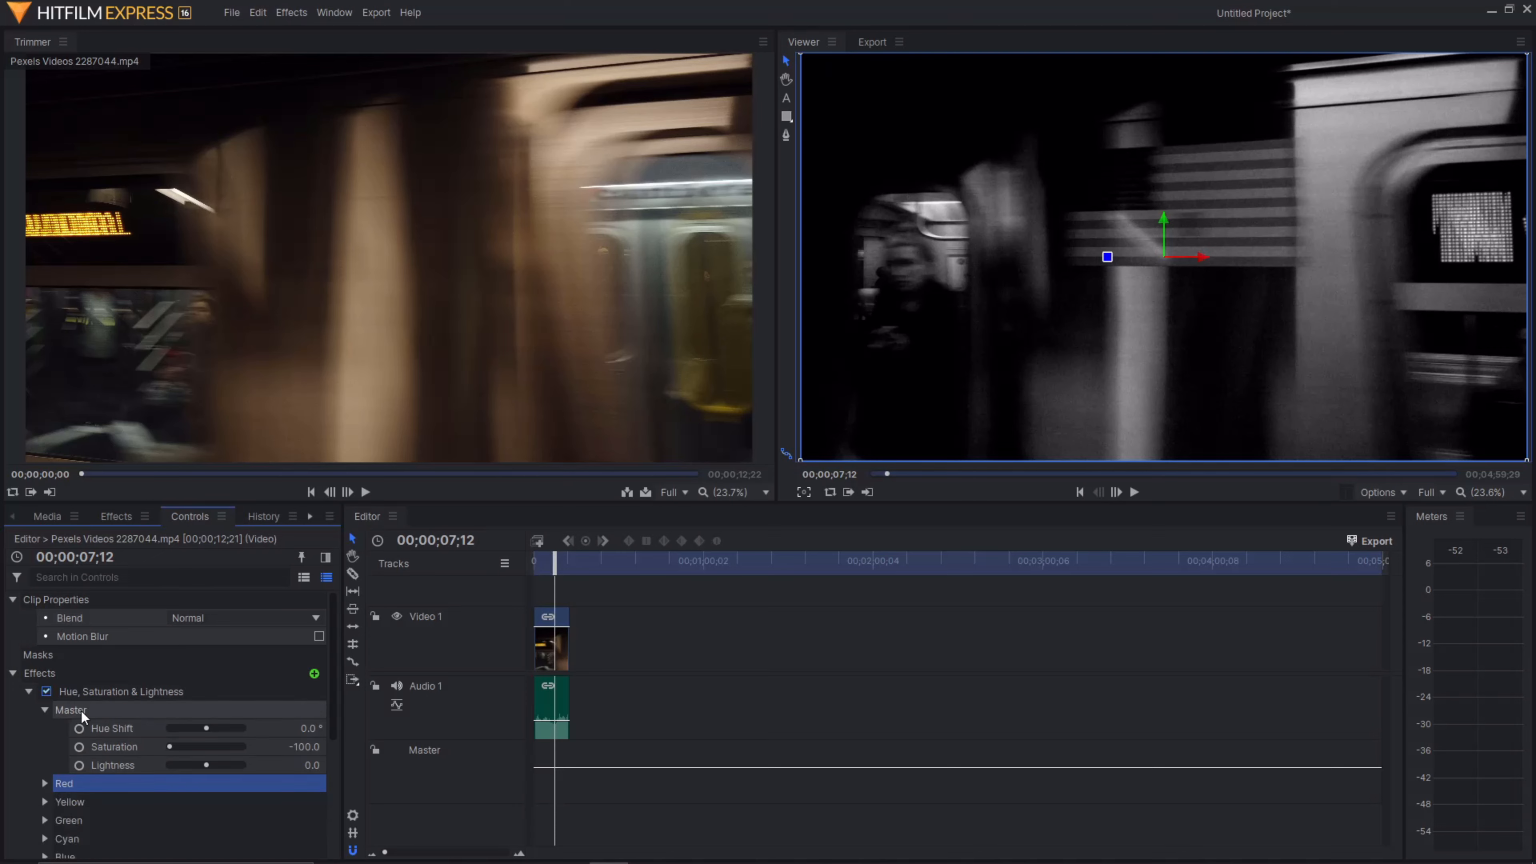
scroll(81, 709, down, 4)
scroll(71, 755, up, 4)
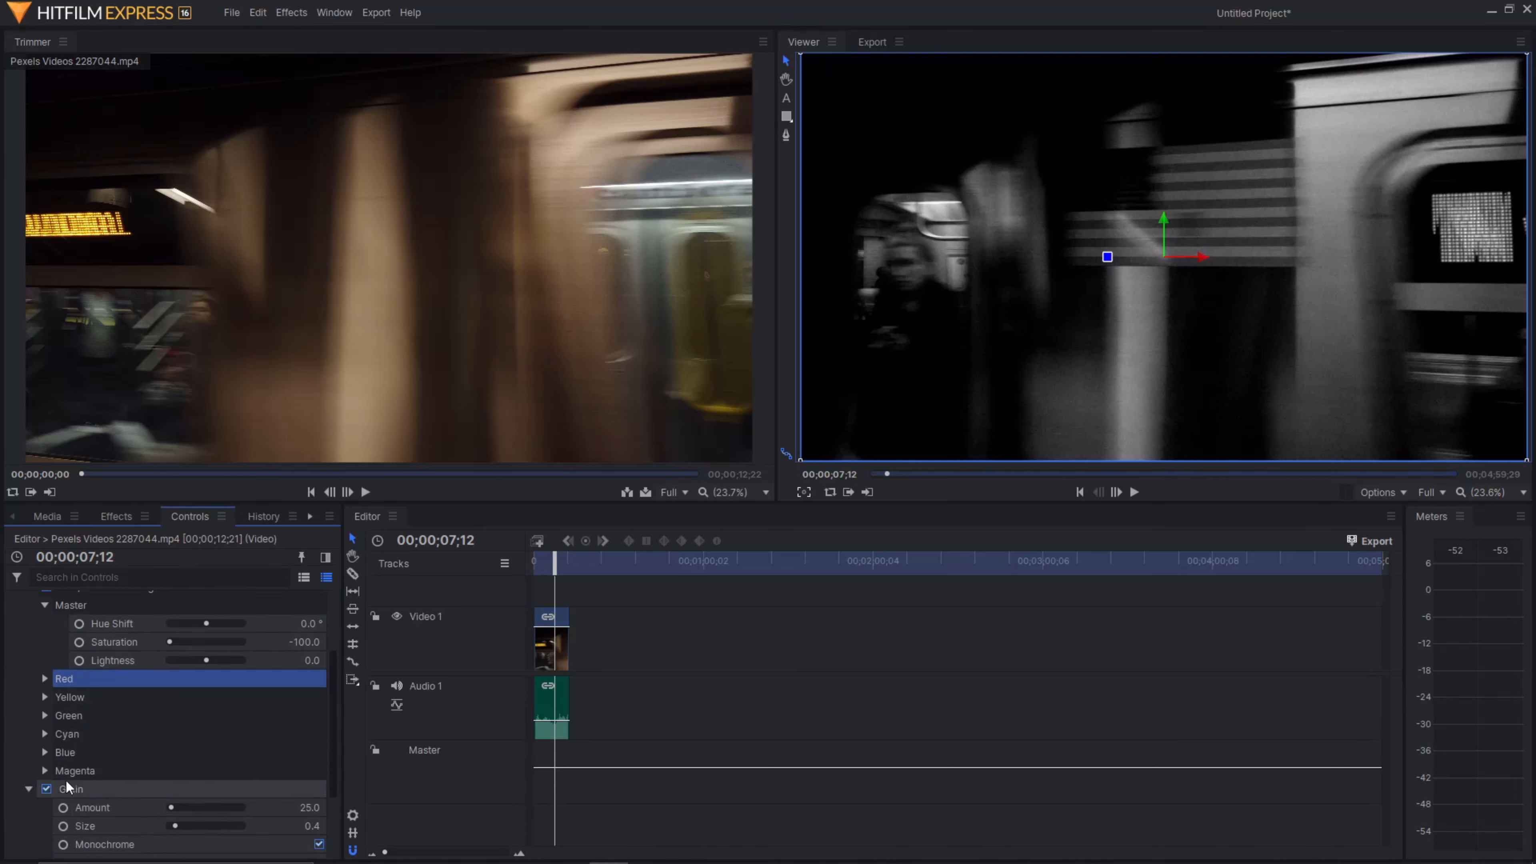
click(43, 710)
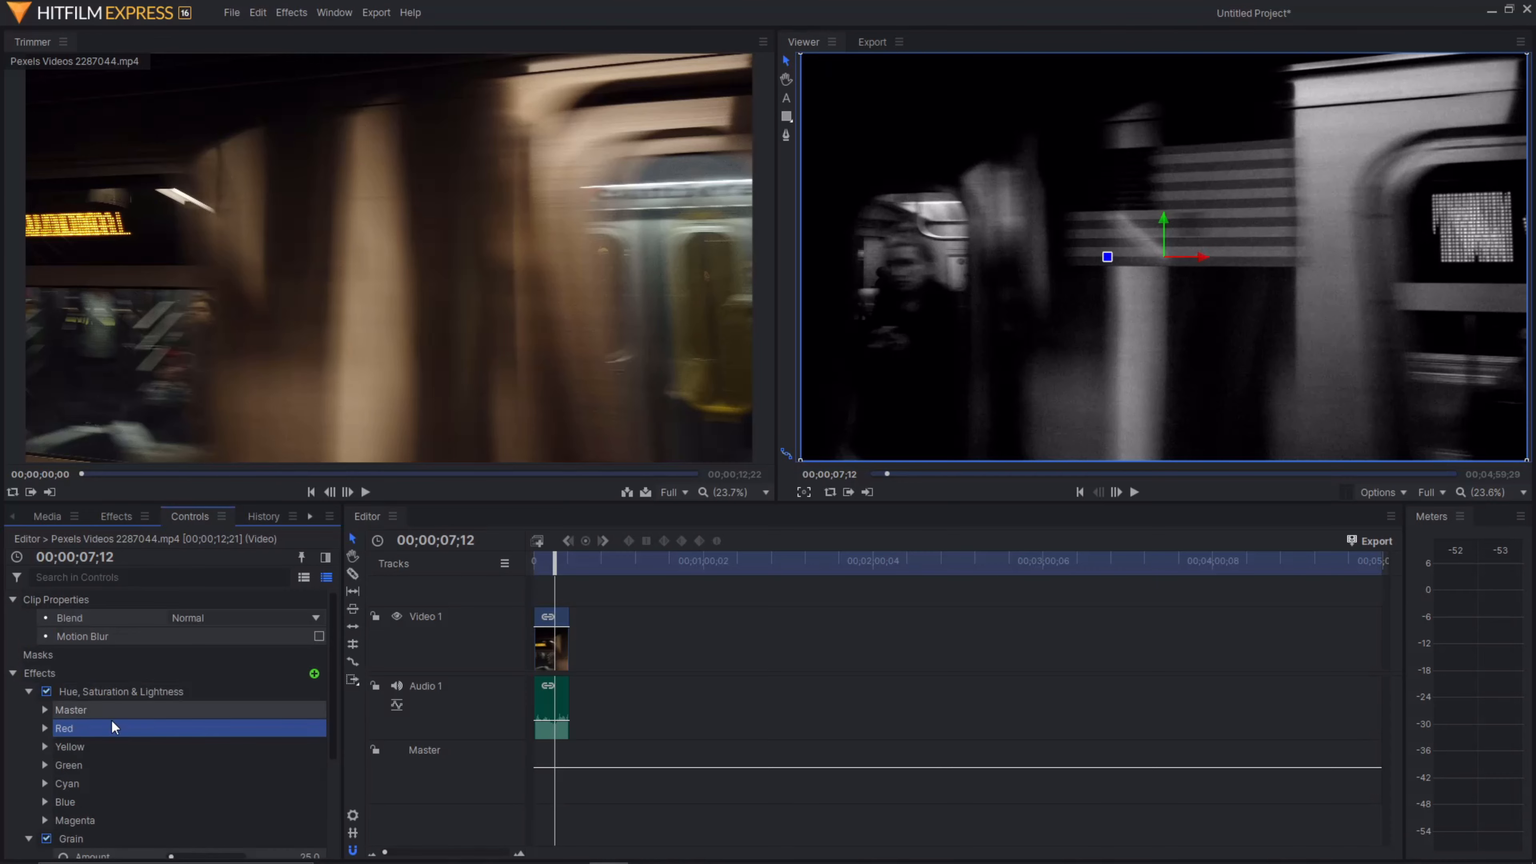
Add video.mp4 to the timeline directly after the subway clip and adjust its audio level
mouse_move(365, 847)
click(447, 850)
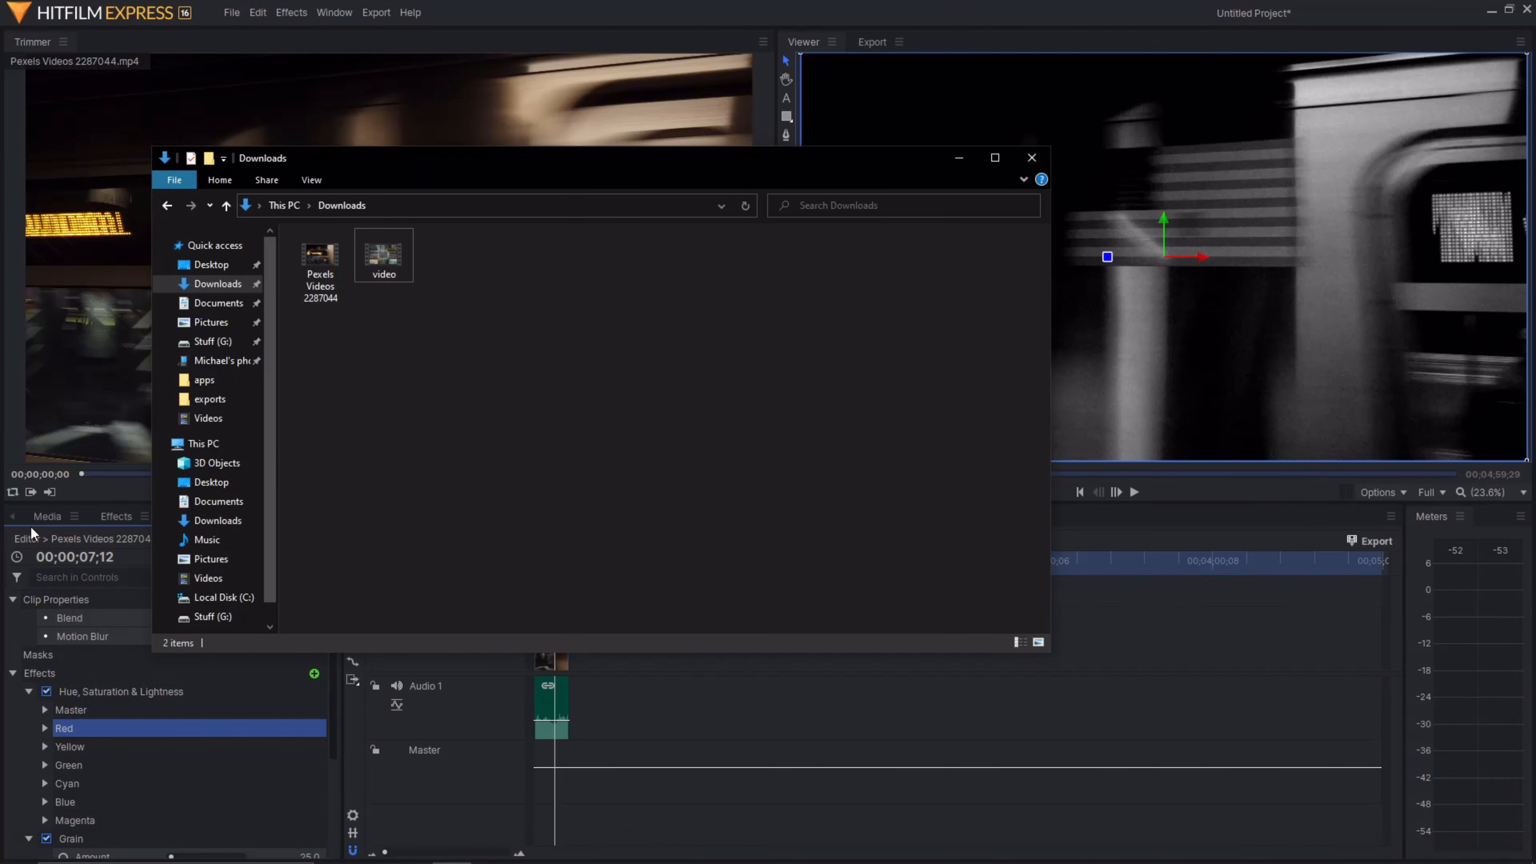
click(45, 519)
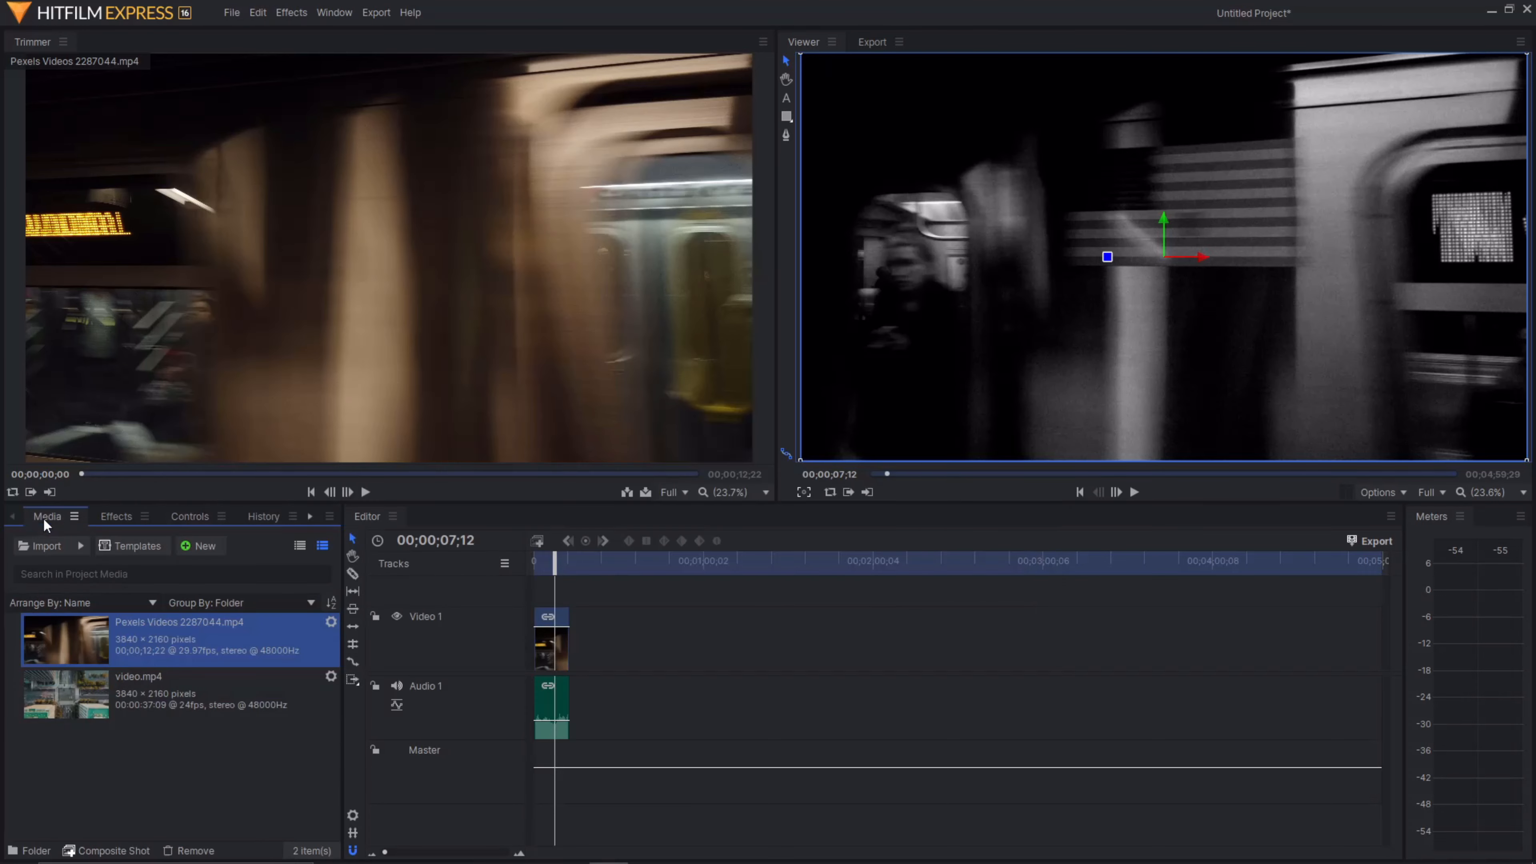
click(124, 778)
drag(181, 689, 575, 643)
drag(604, 702, 603, 724)
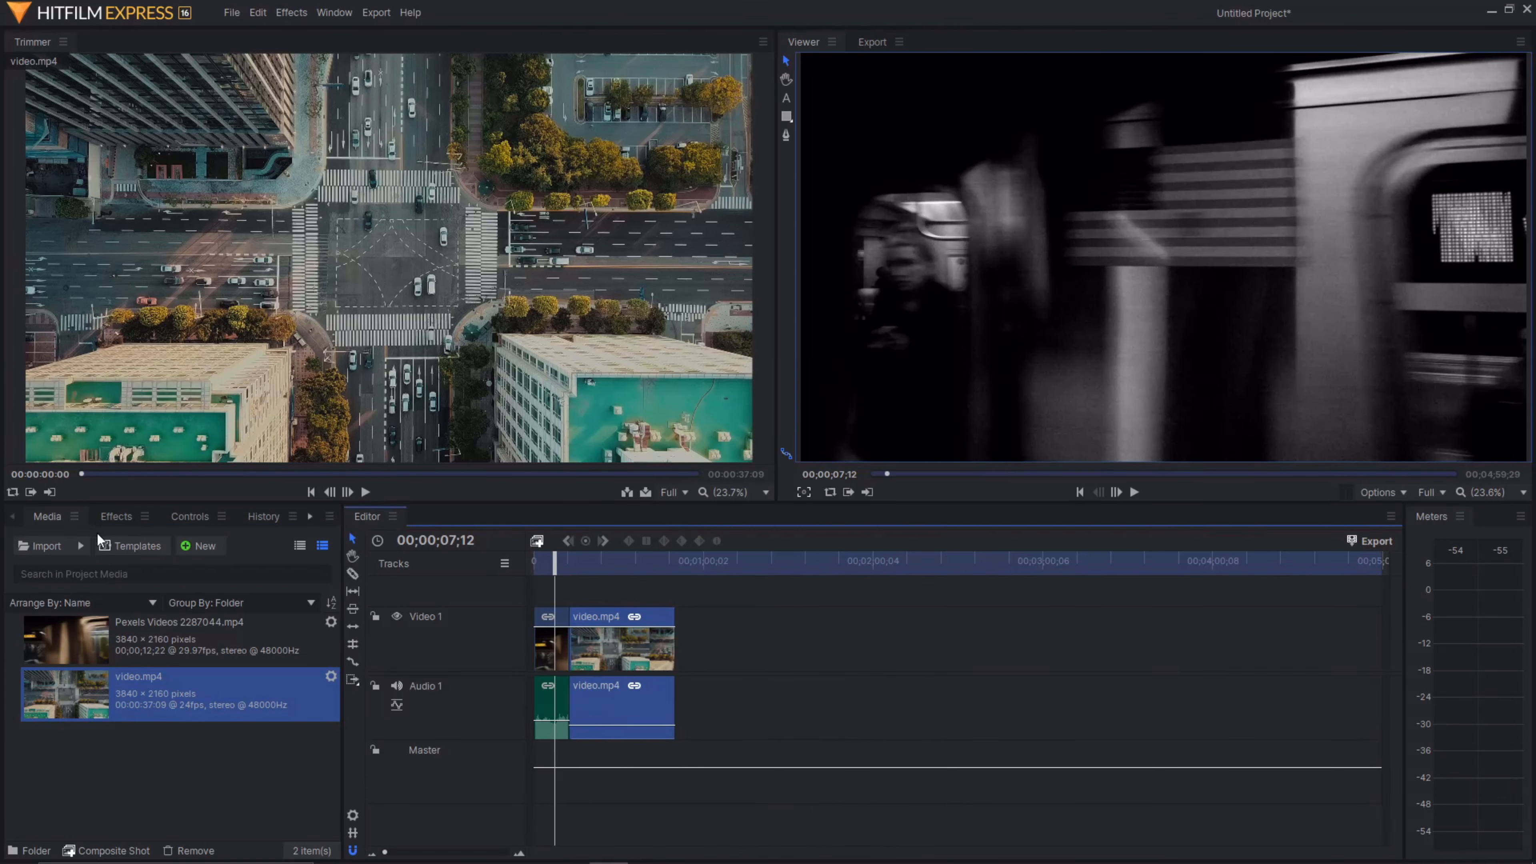
Search the effects for "black" and apply the Black & White film look preset to the video.mp4 clip
click(102, 515)
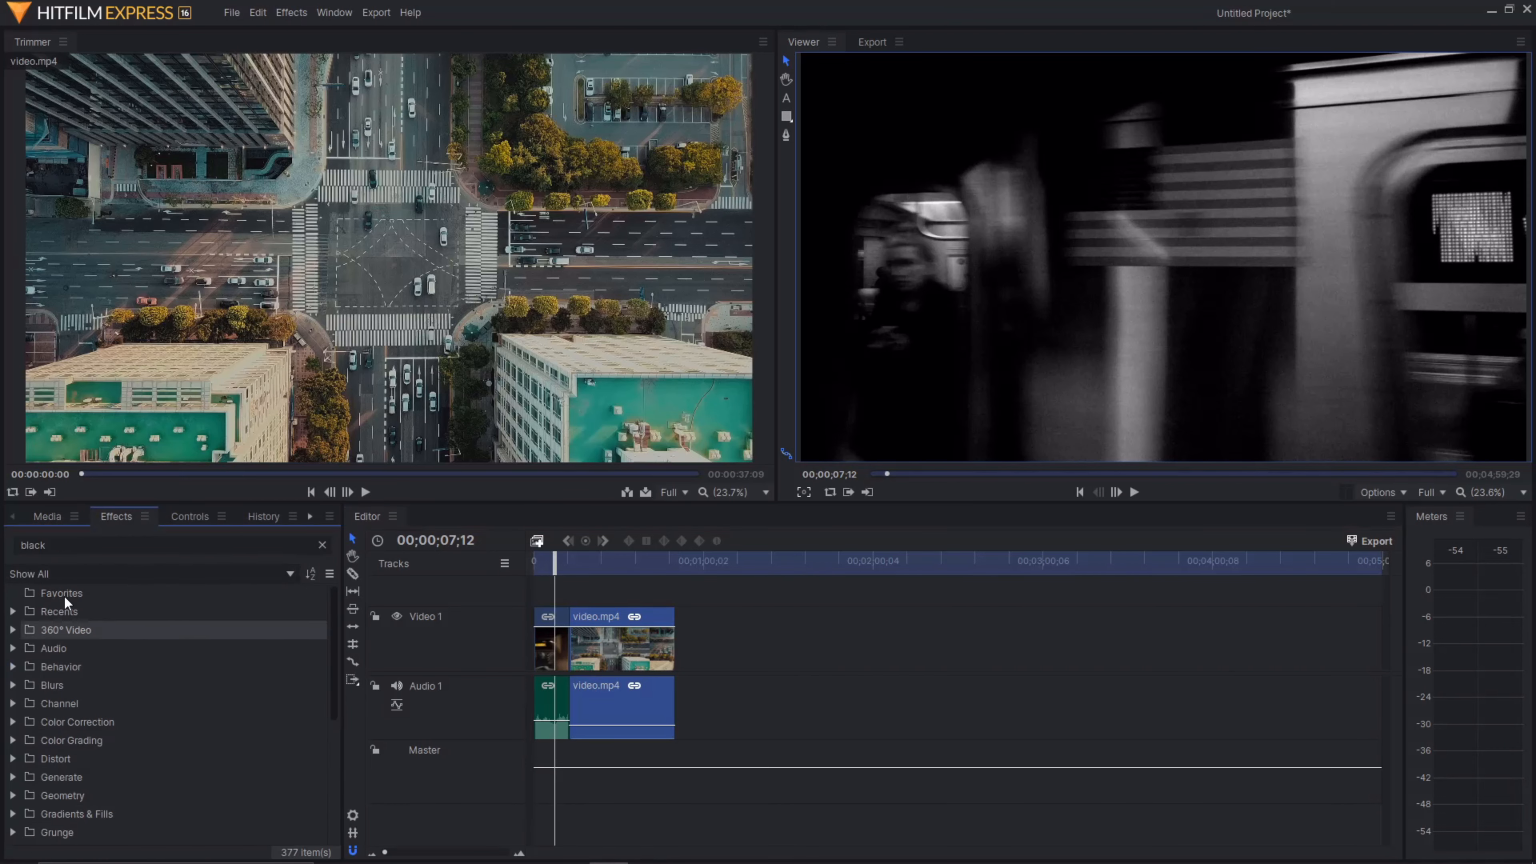
click(81, 547)
text(black)
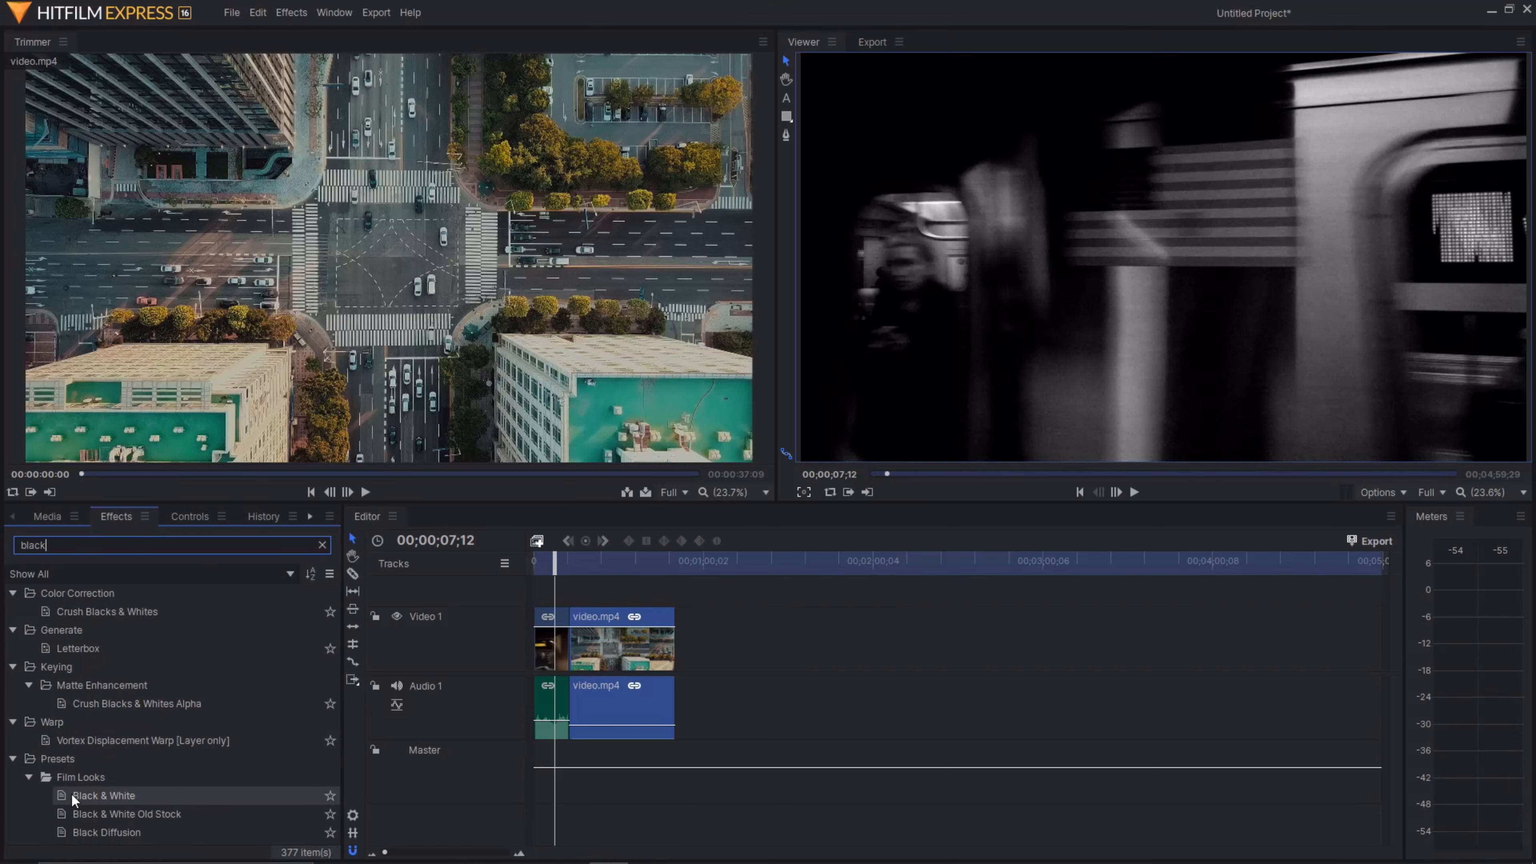
drag(71, 795, 618, 636)
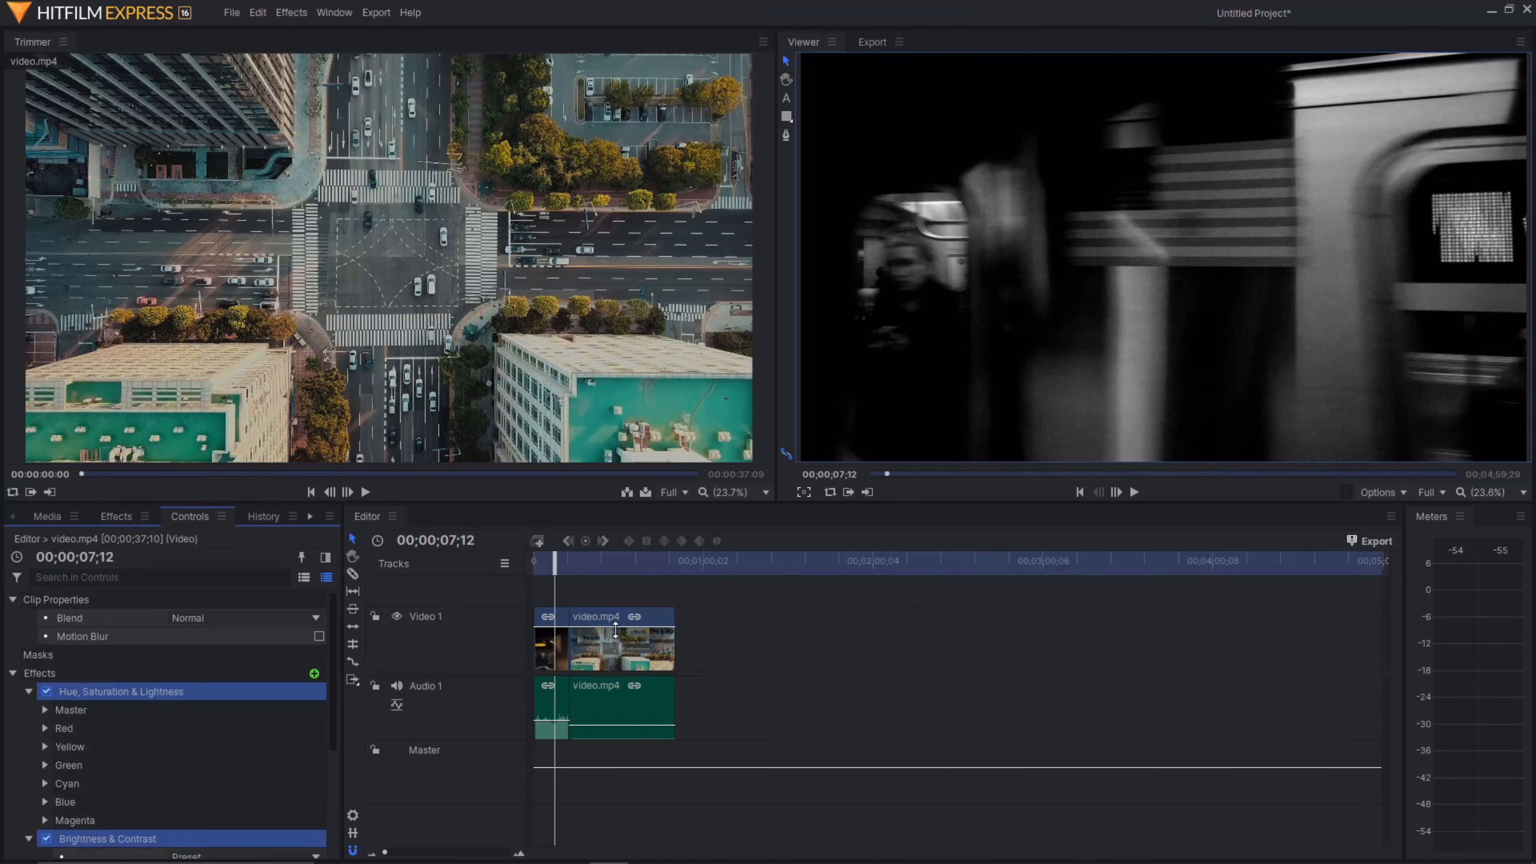
Play back the video.mp4 clip from around 41 seconds and review the effects applied to it
drag(555, 556, 648, 560)
key(space)
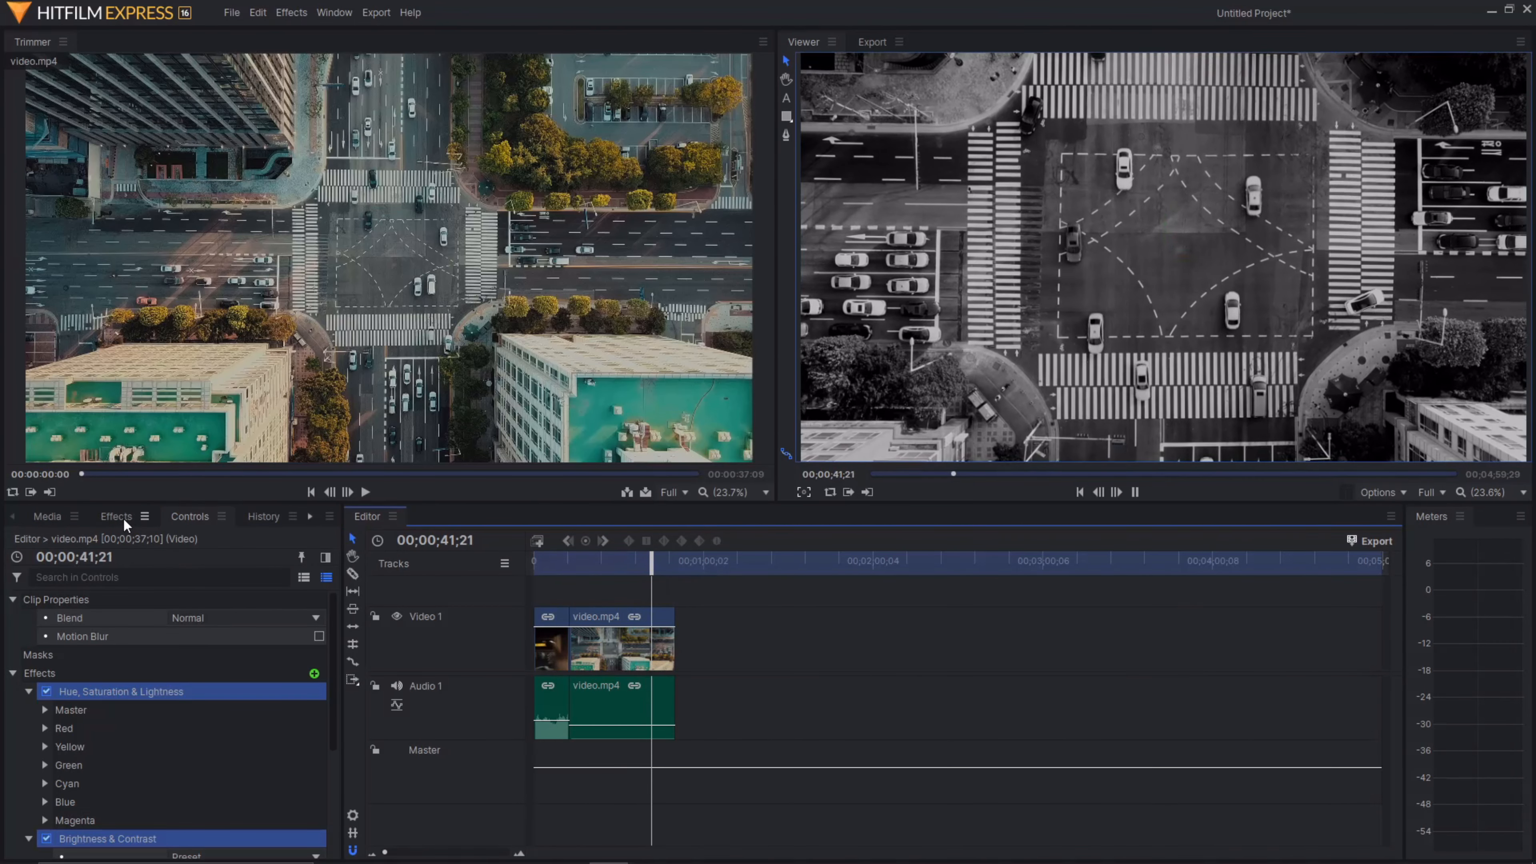
click(122, 517)
click(175, 518)
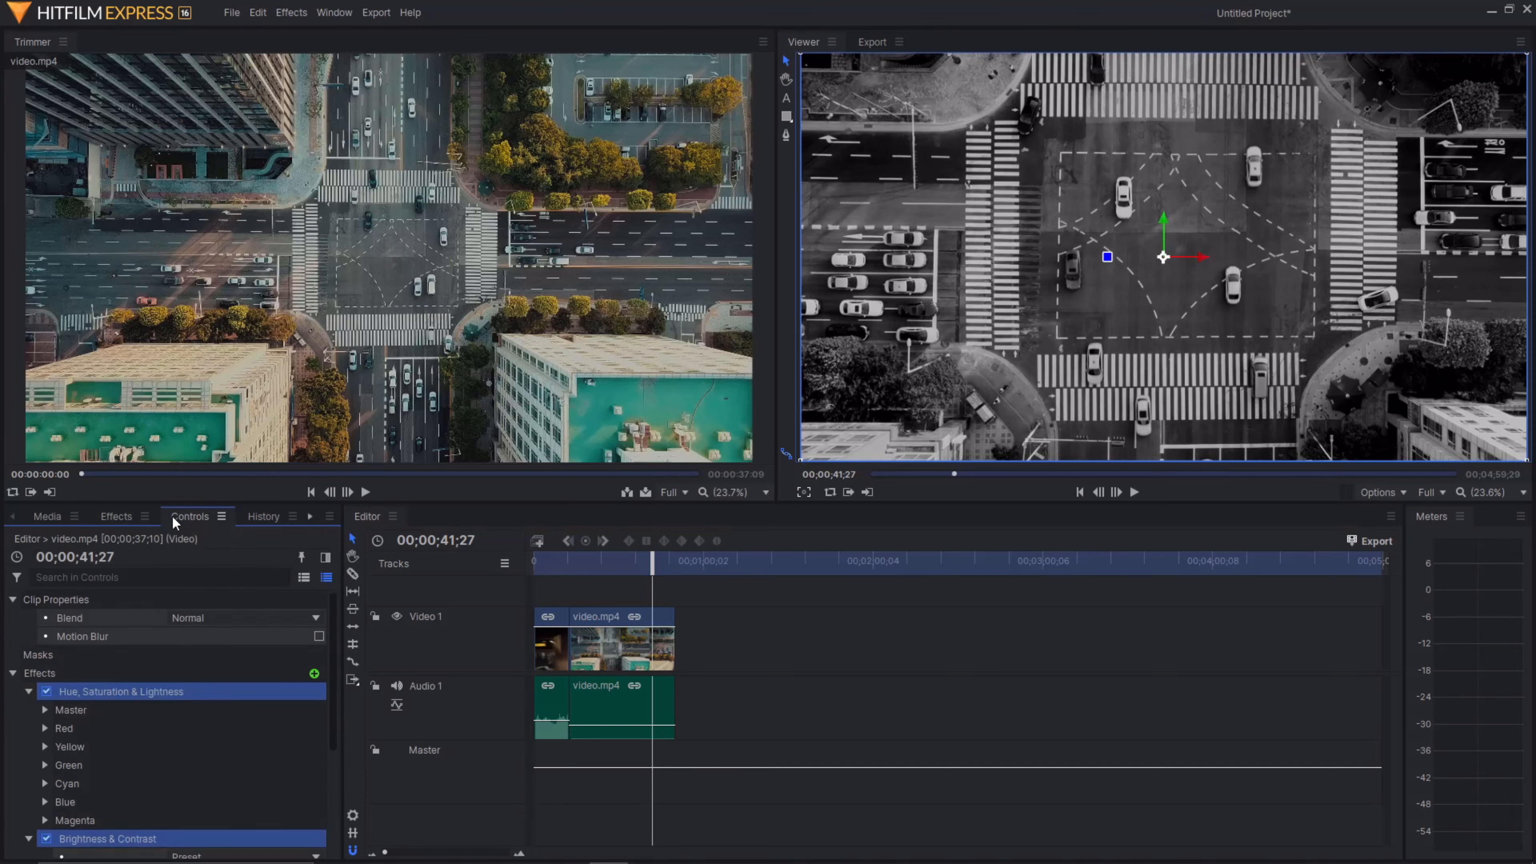
scroll(76, 750, down, 4)
scroll(77, 746, up, 1)
scroll(115, 726, up, 3)
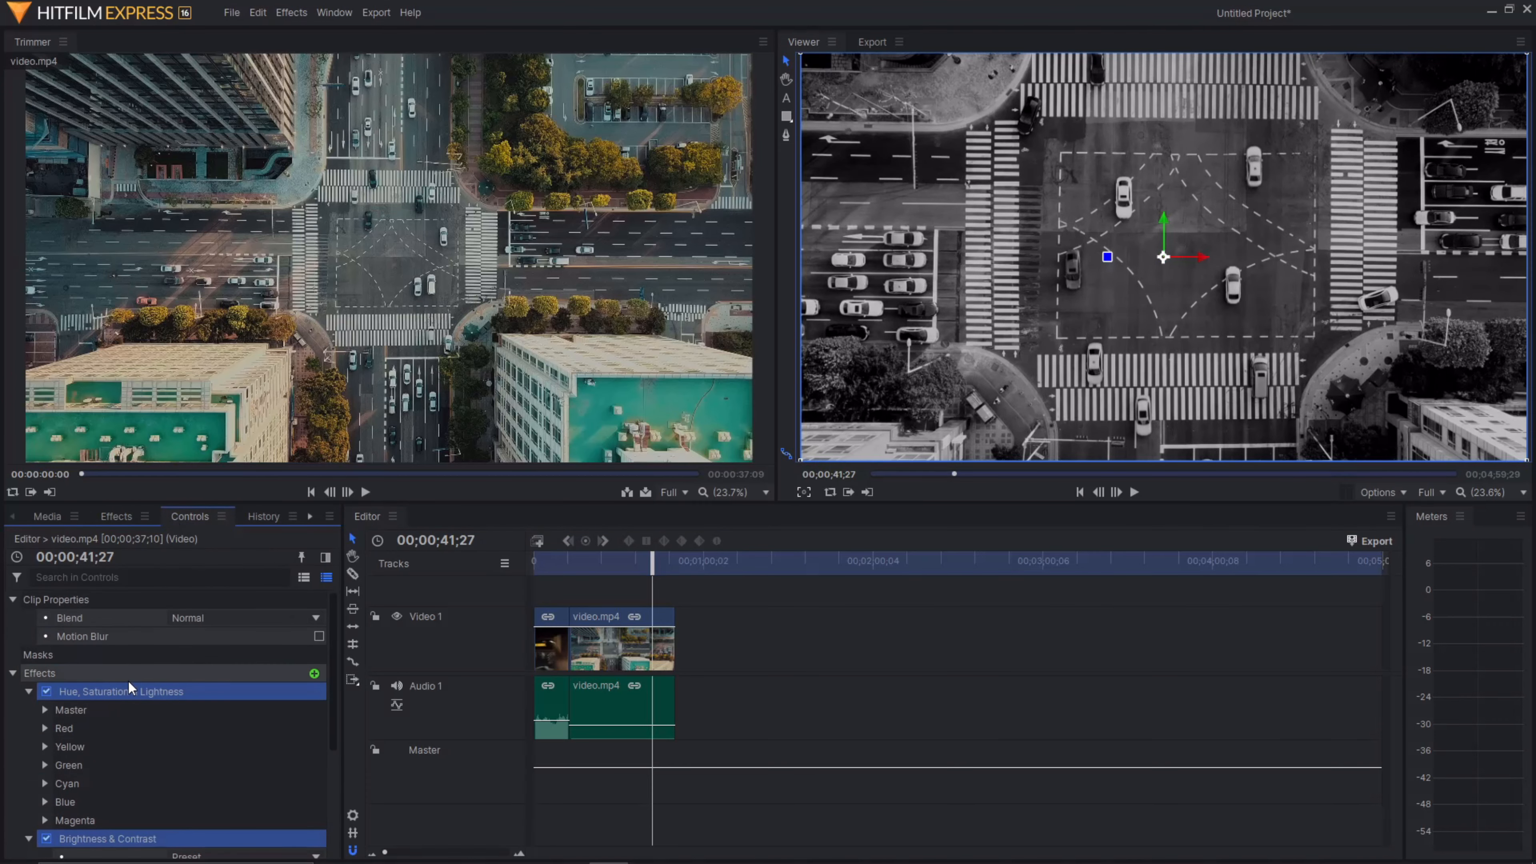
Slice video.mp4 at 00;00;26;02 and again shortly after, isolating a middle segment of about two seconds
drag(652, 564, 608, 569)
scroll(622, 730, up, 8)
key(c)
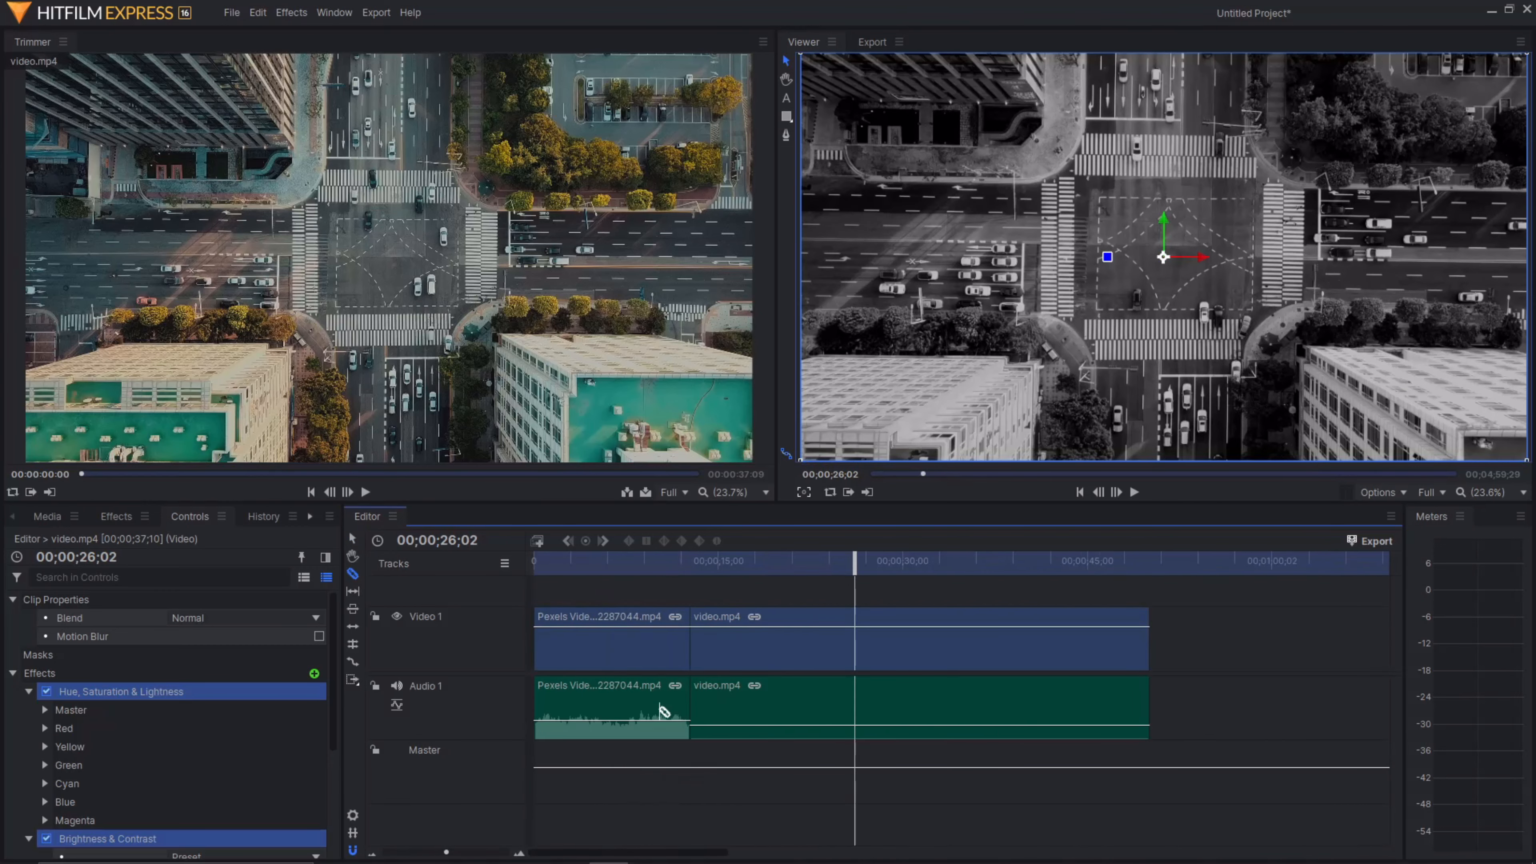
click(857, 703)
click(877, 706)
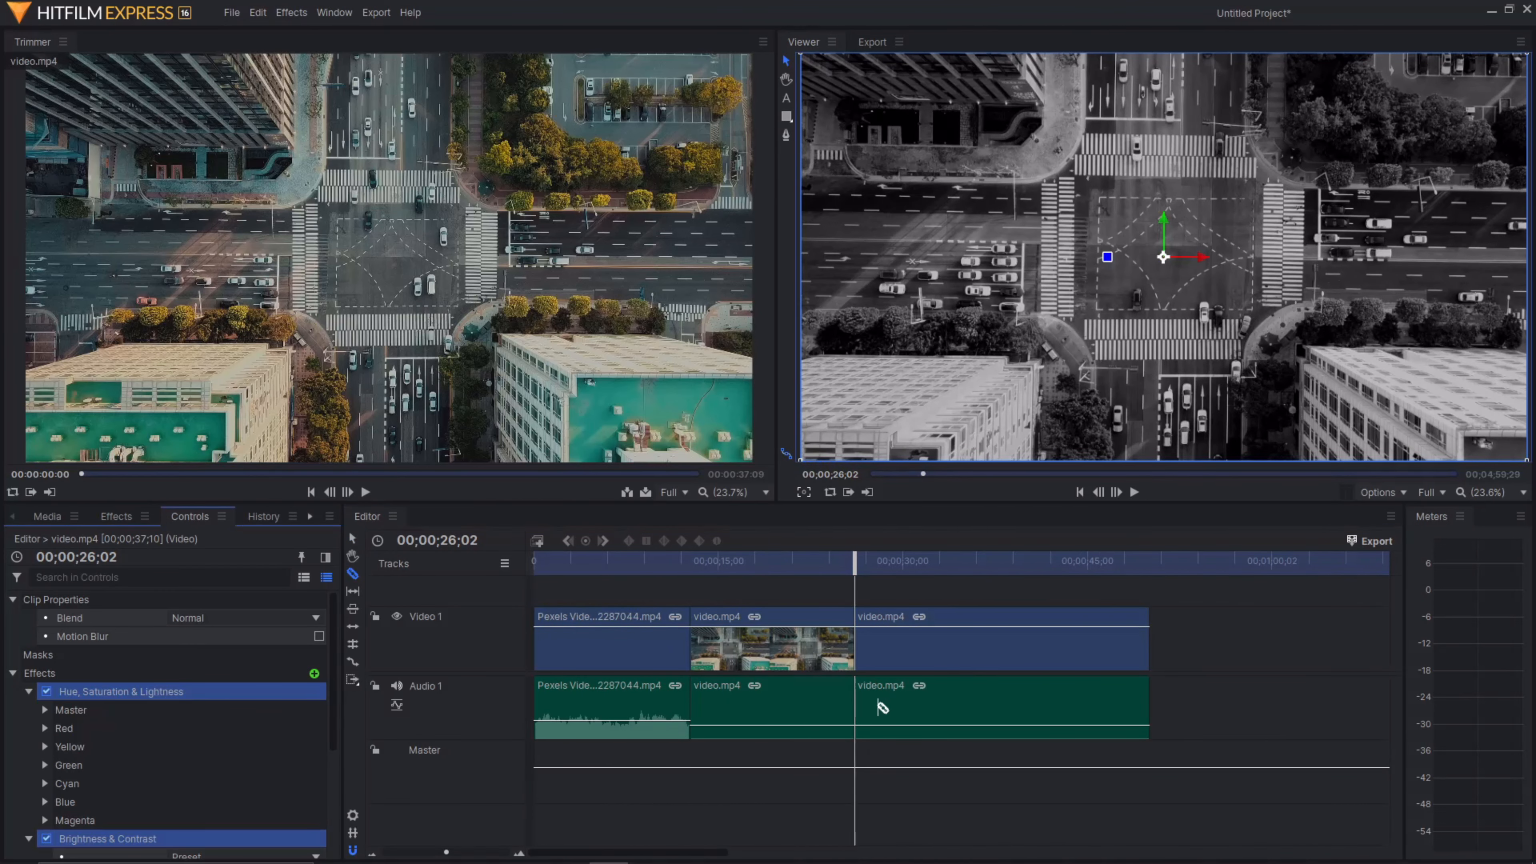
Slice the subway clip at two points near its end, isolating a short segment of about 1.5 seconds
click(646, 714)
click(667, 716)
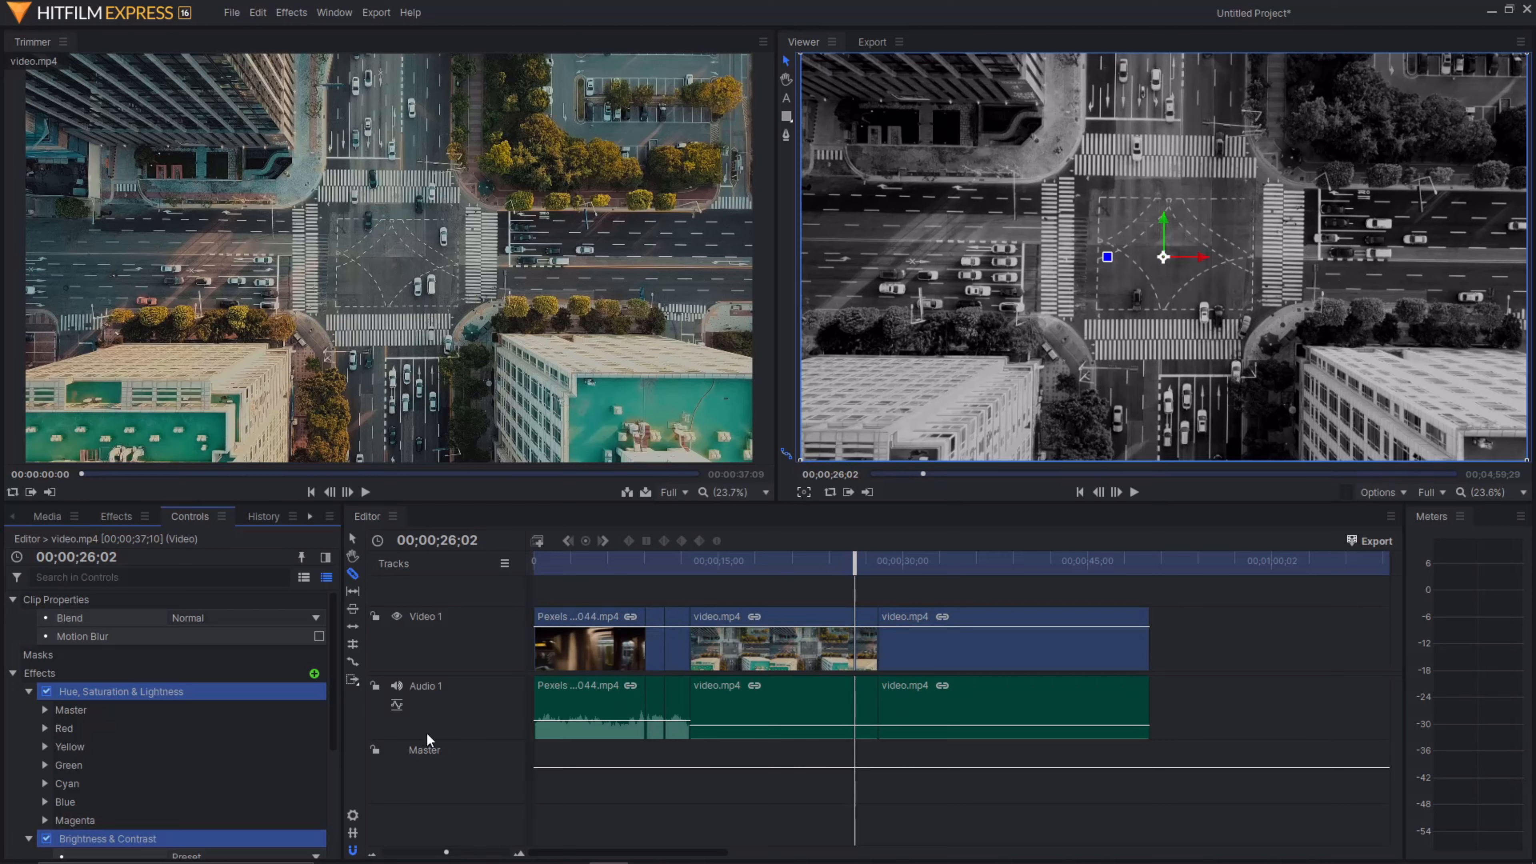
click(353, 538)
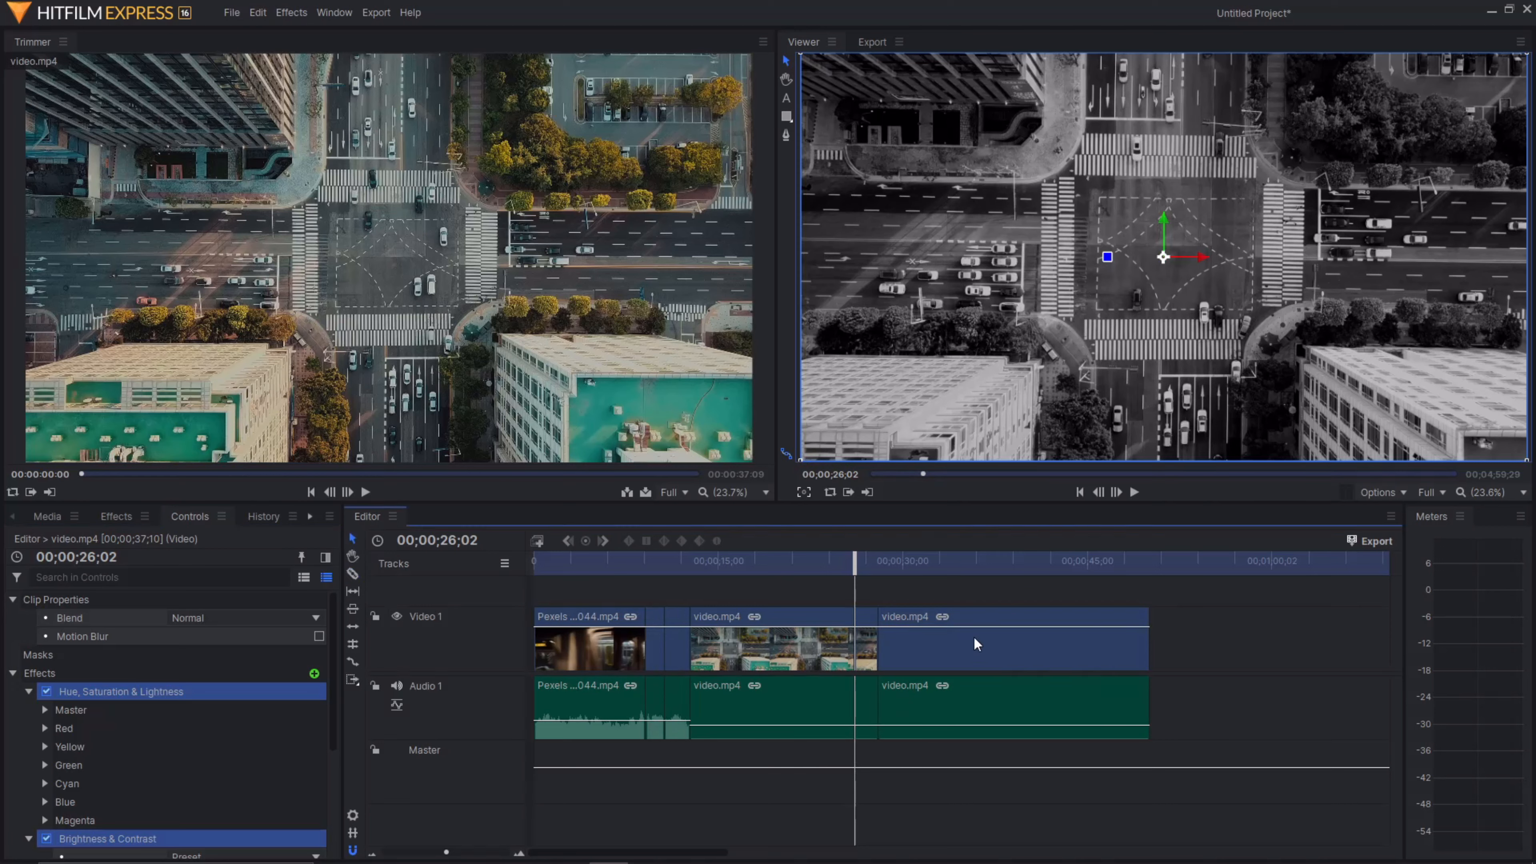
Remove Hue, Saturation & Lightness and disable Brightness & Contrast on the short middle segment of video.mp4
drag(868, 579, 875, 580)
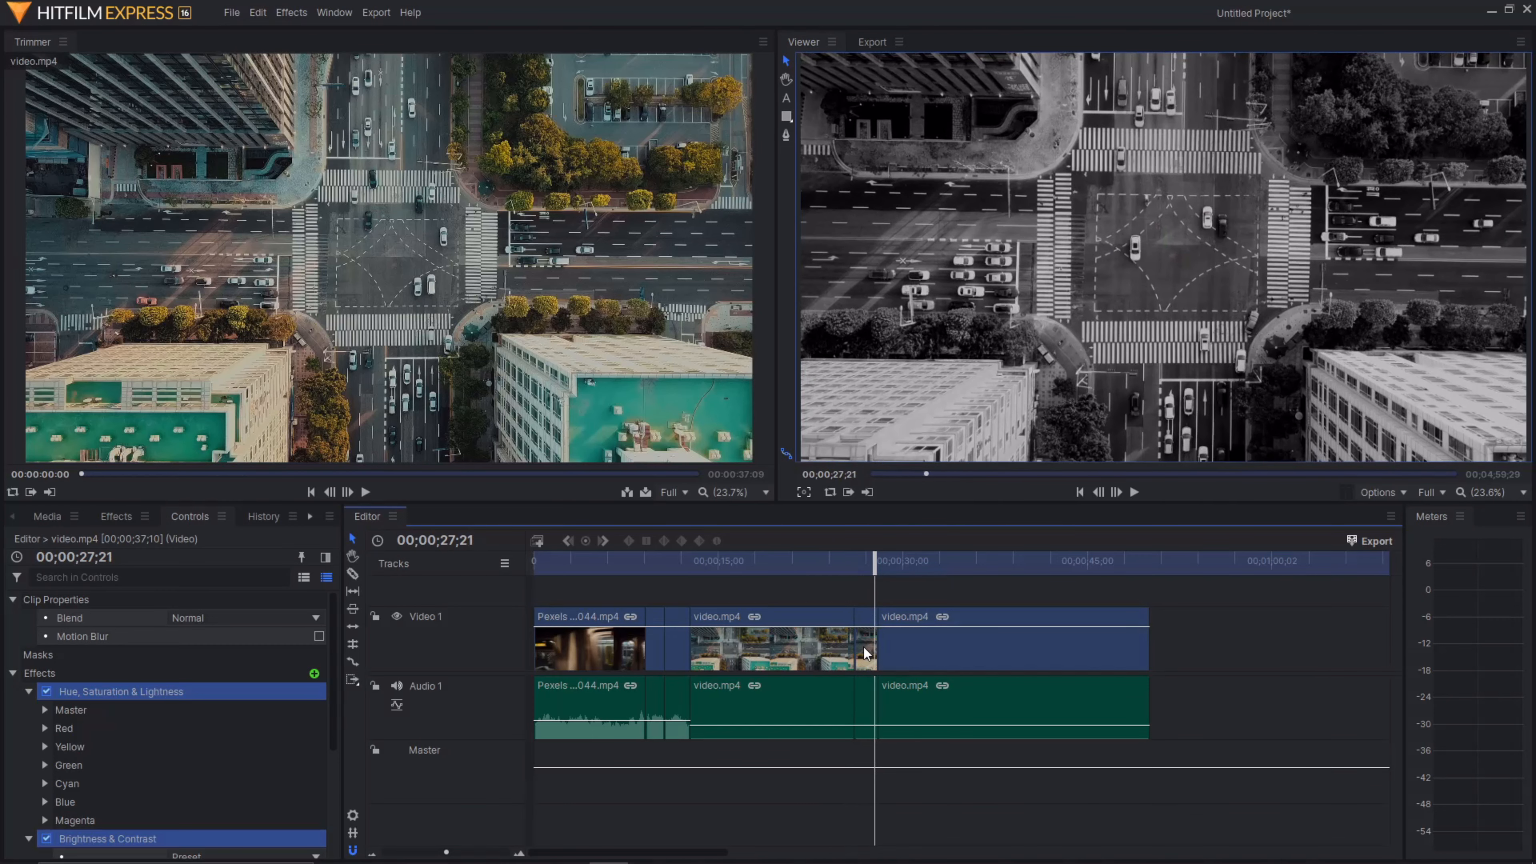
click(864, 647)
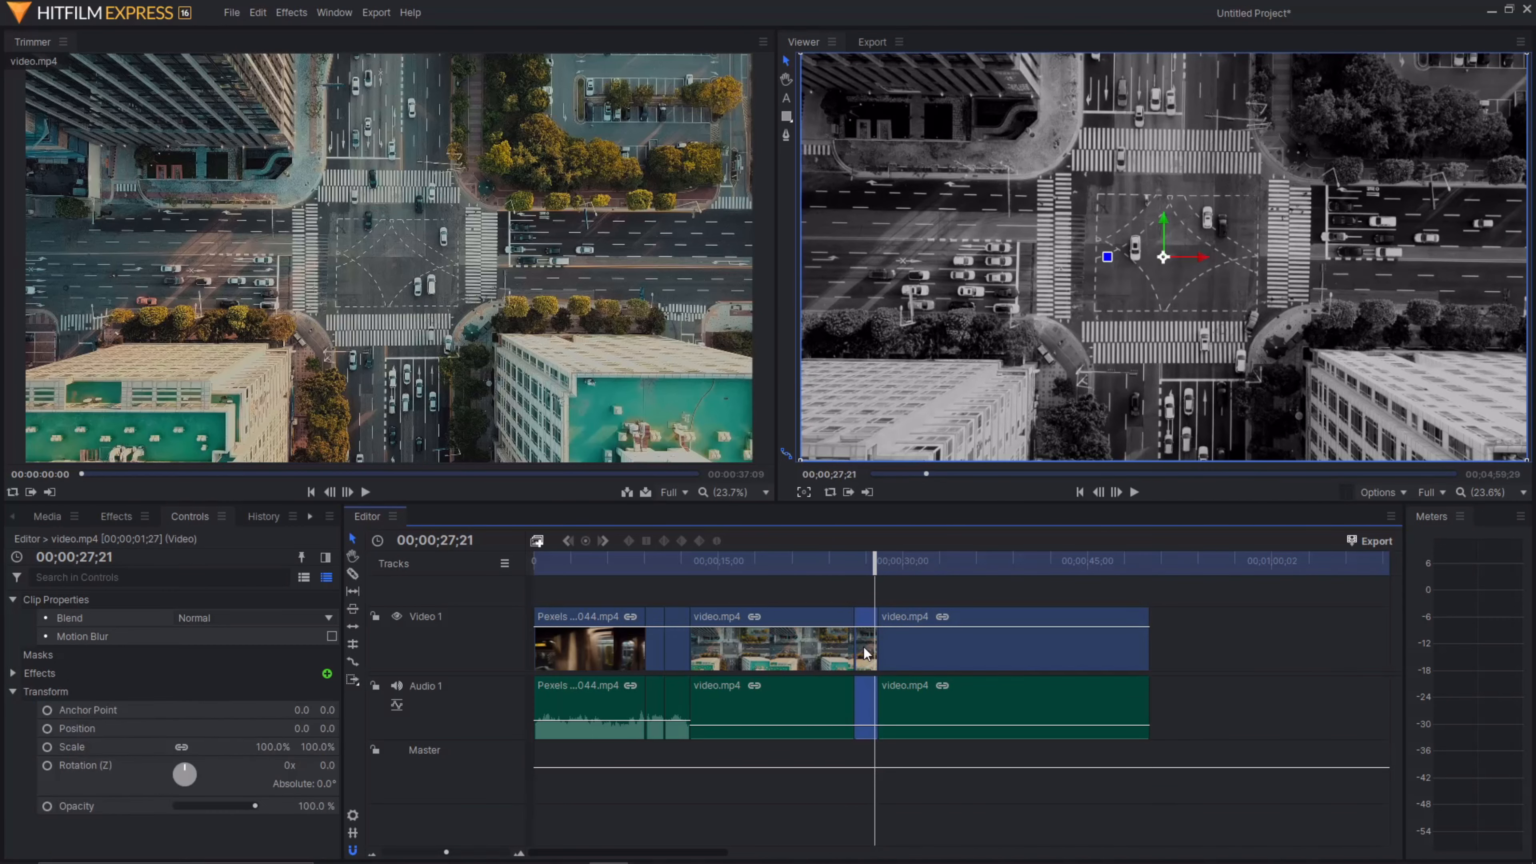
click(112, 517)
click(189, 516)
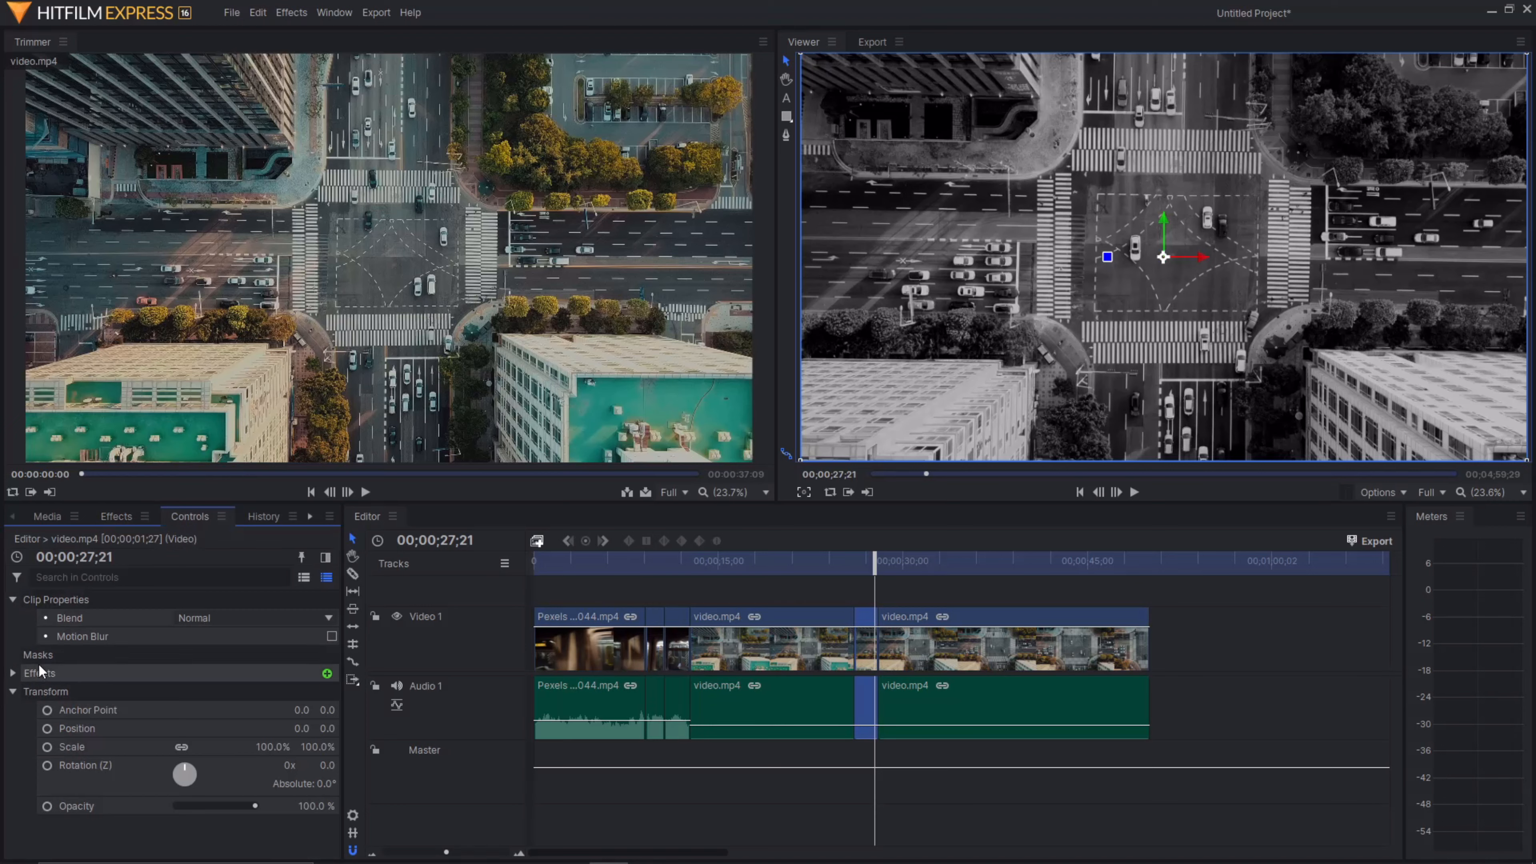
click(13, 672)
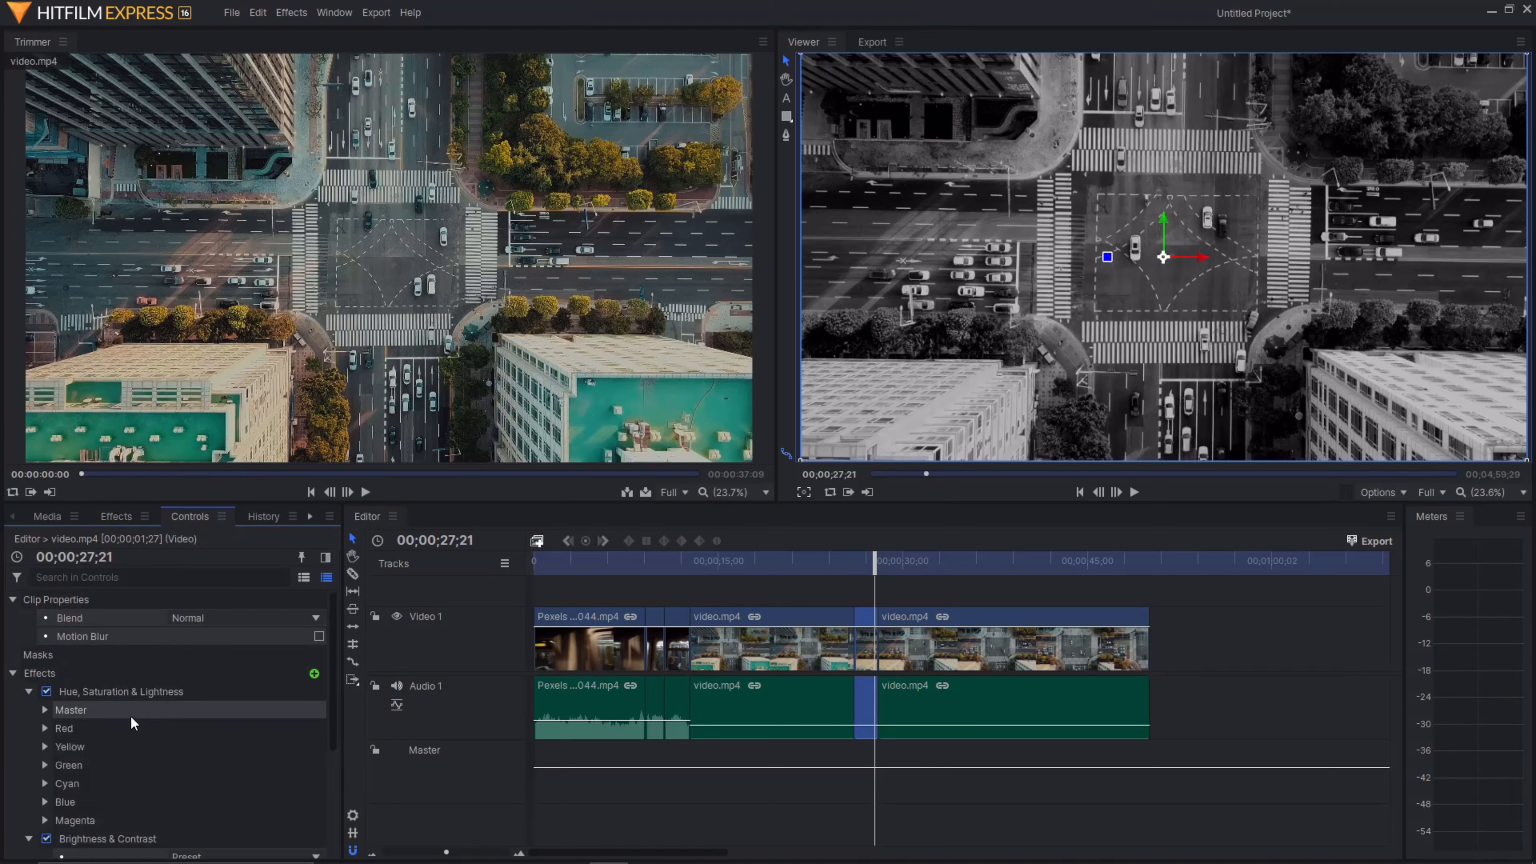
scroll(151, 684, down, 3)
scroll(132, 667, up, 3)
right_click(143, 687)
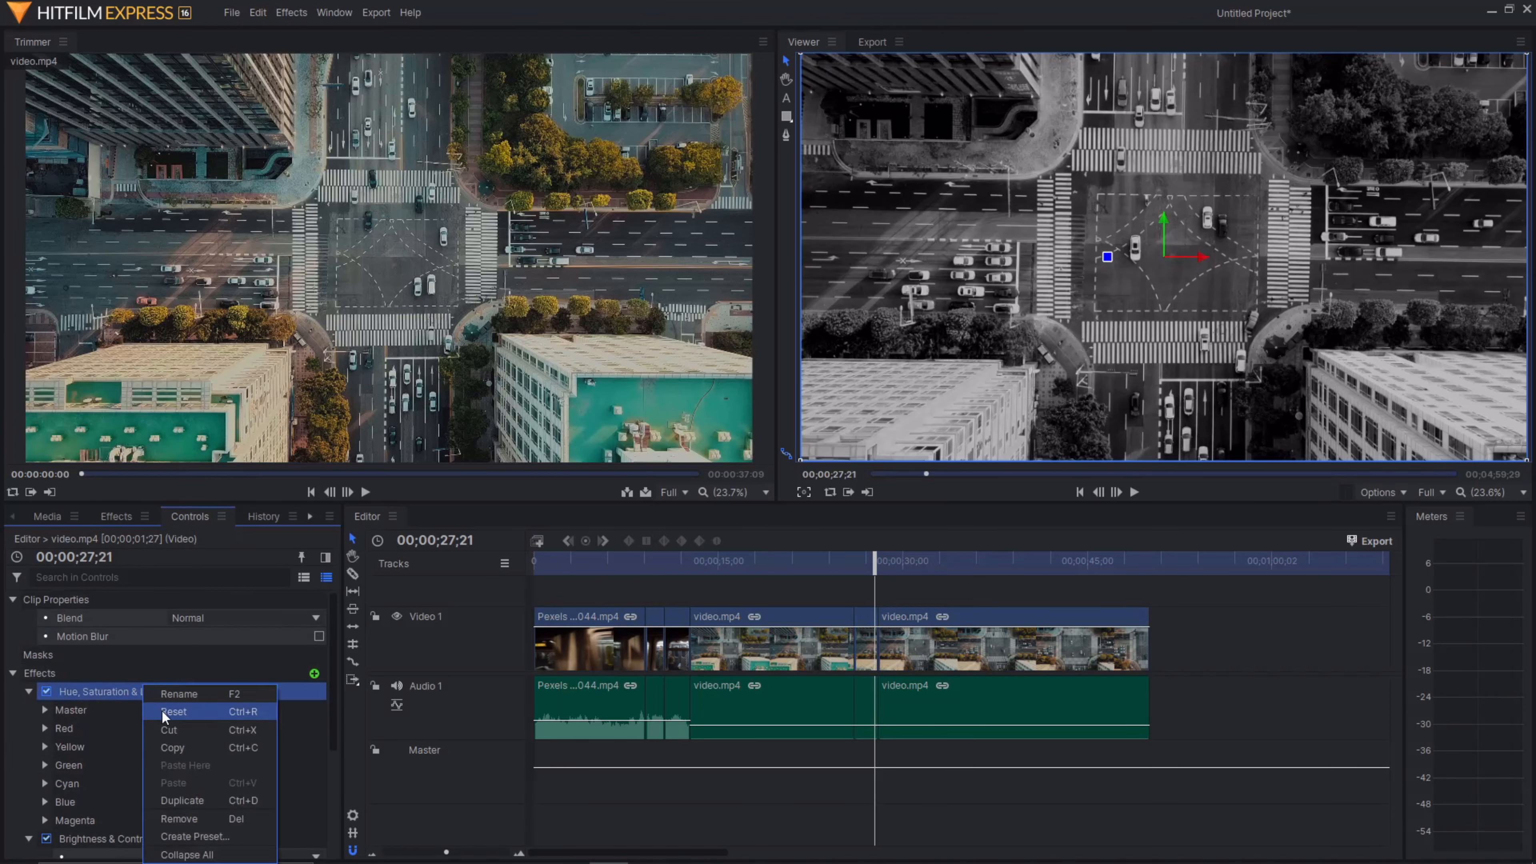
click(185, 819)
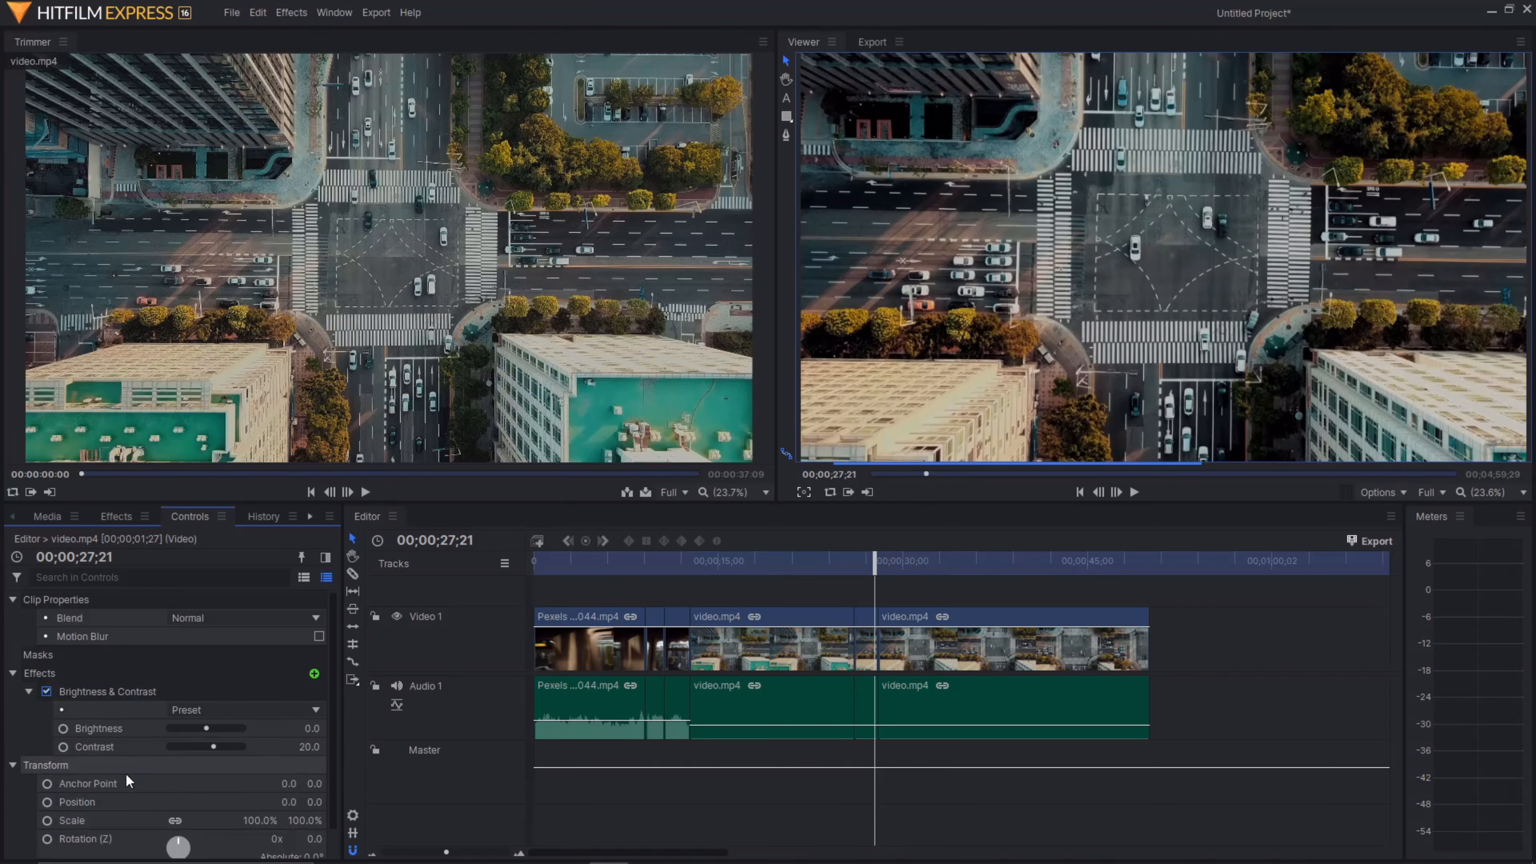
click(46, 691)
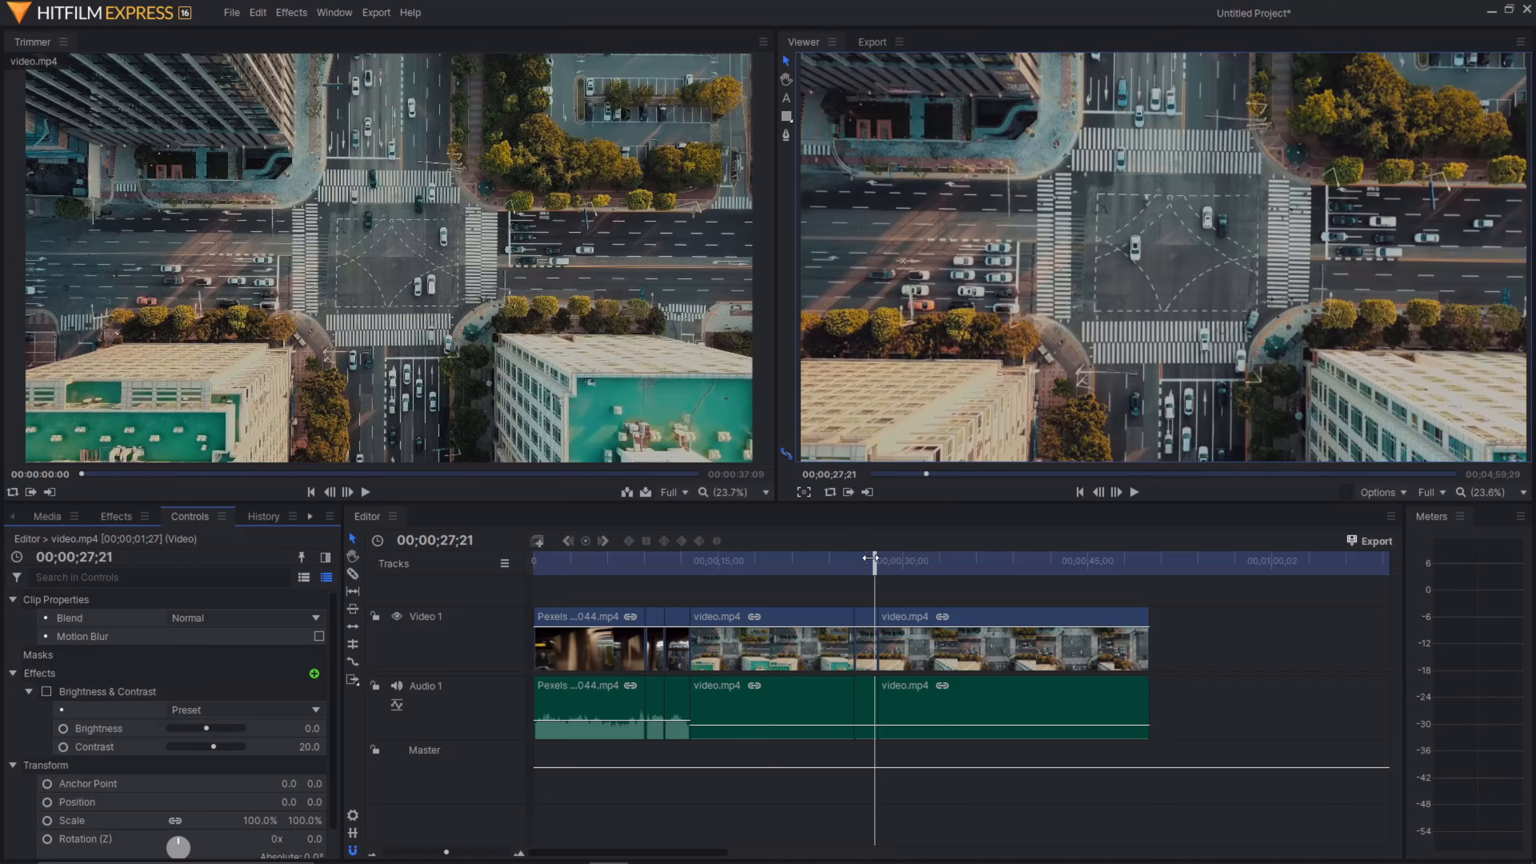
Play back the timeline across the short middle segment of video.mp4 to check the switch between color and black and white
drag(872, 559, 833, 558)
key(space)
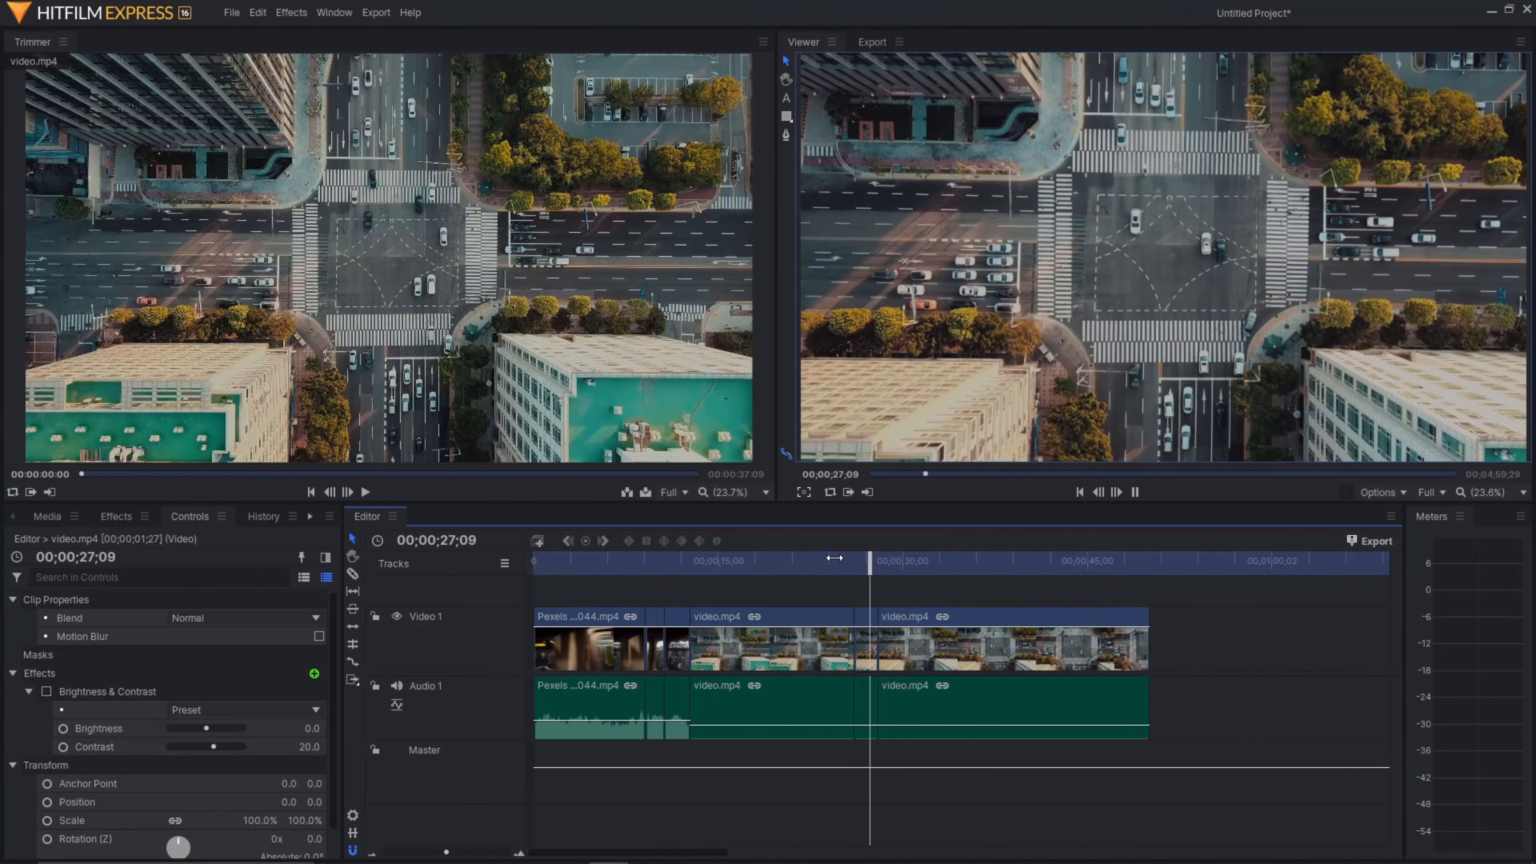
key(space)
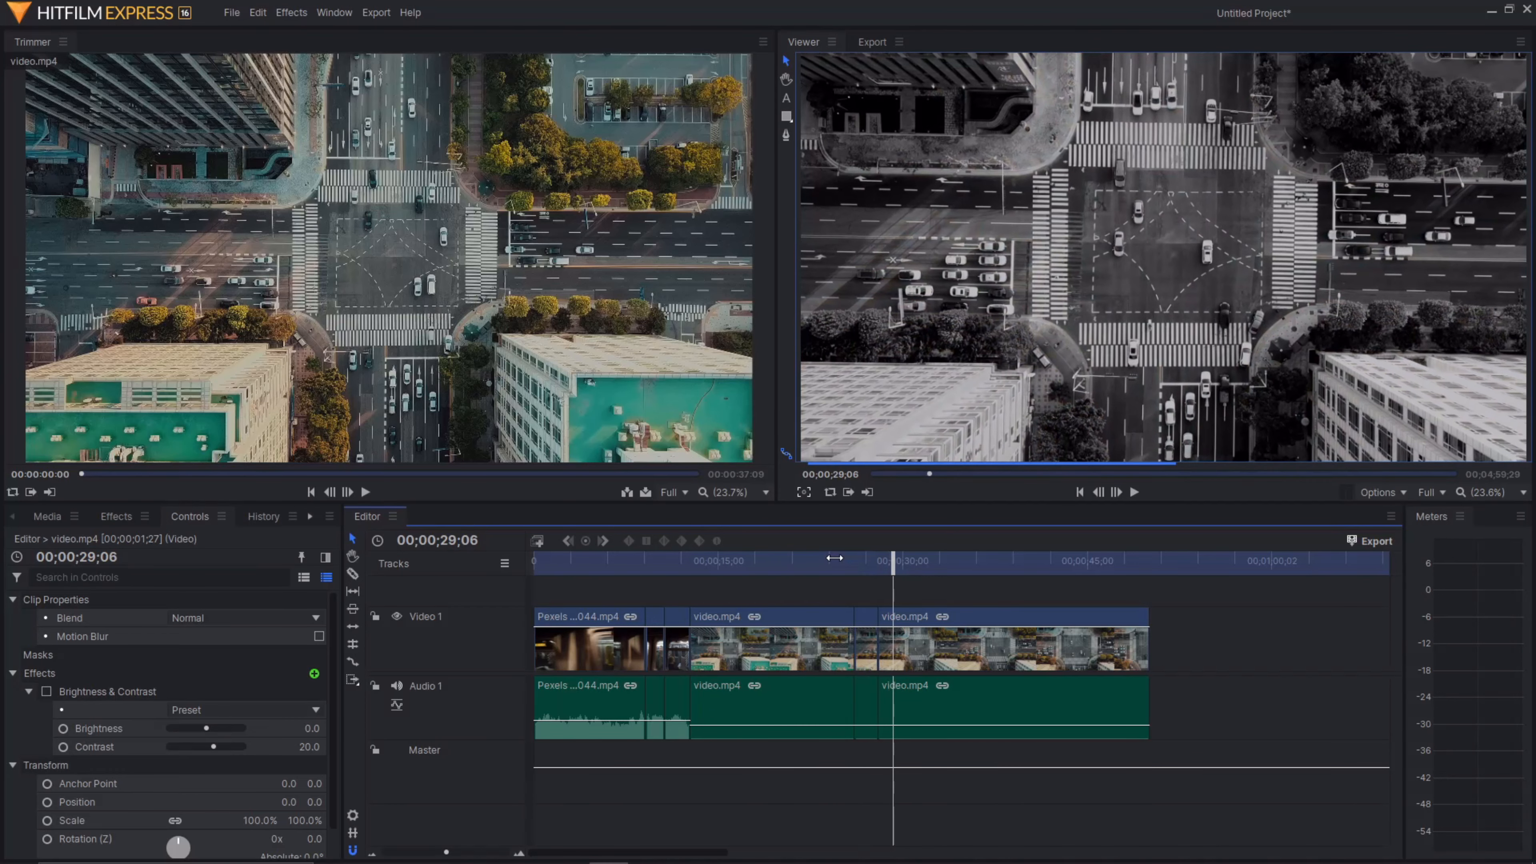
Disable the Hue, Saturation & Lightness and Grain effects on the short subway segment starting around nine seconds
click(654, 563)
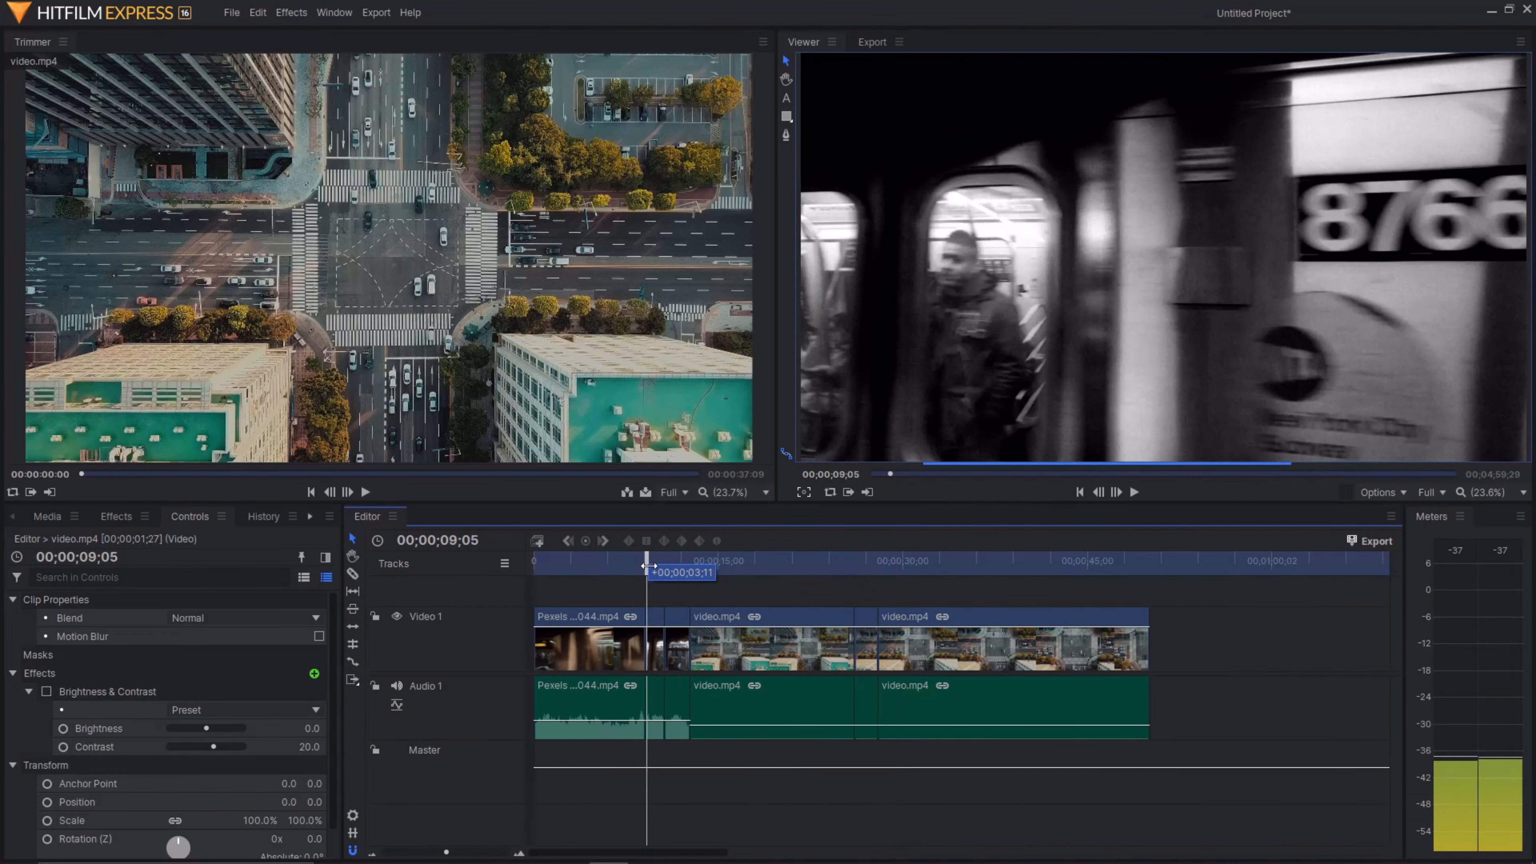
click(658, 650)
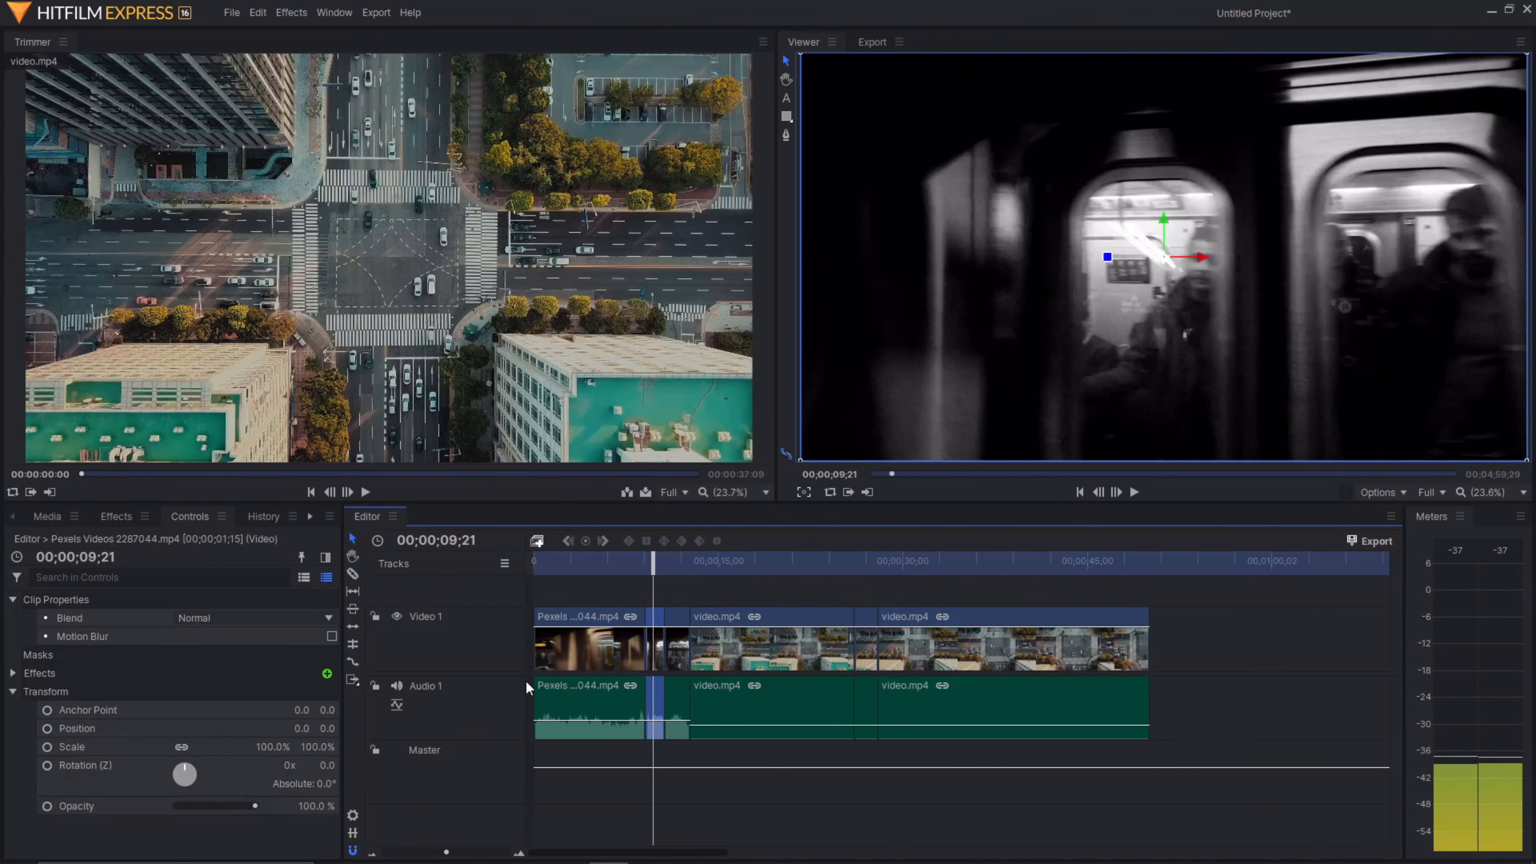
click(114, 516)
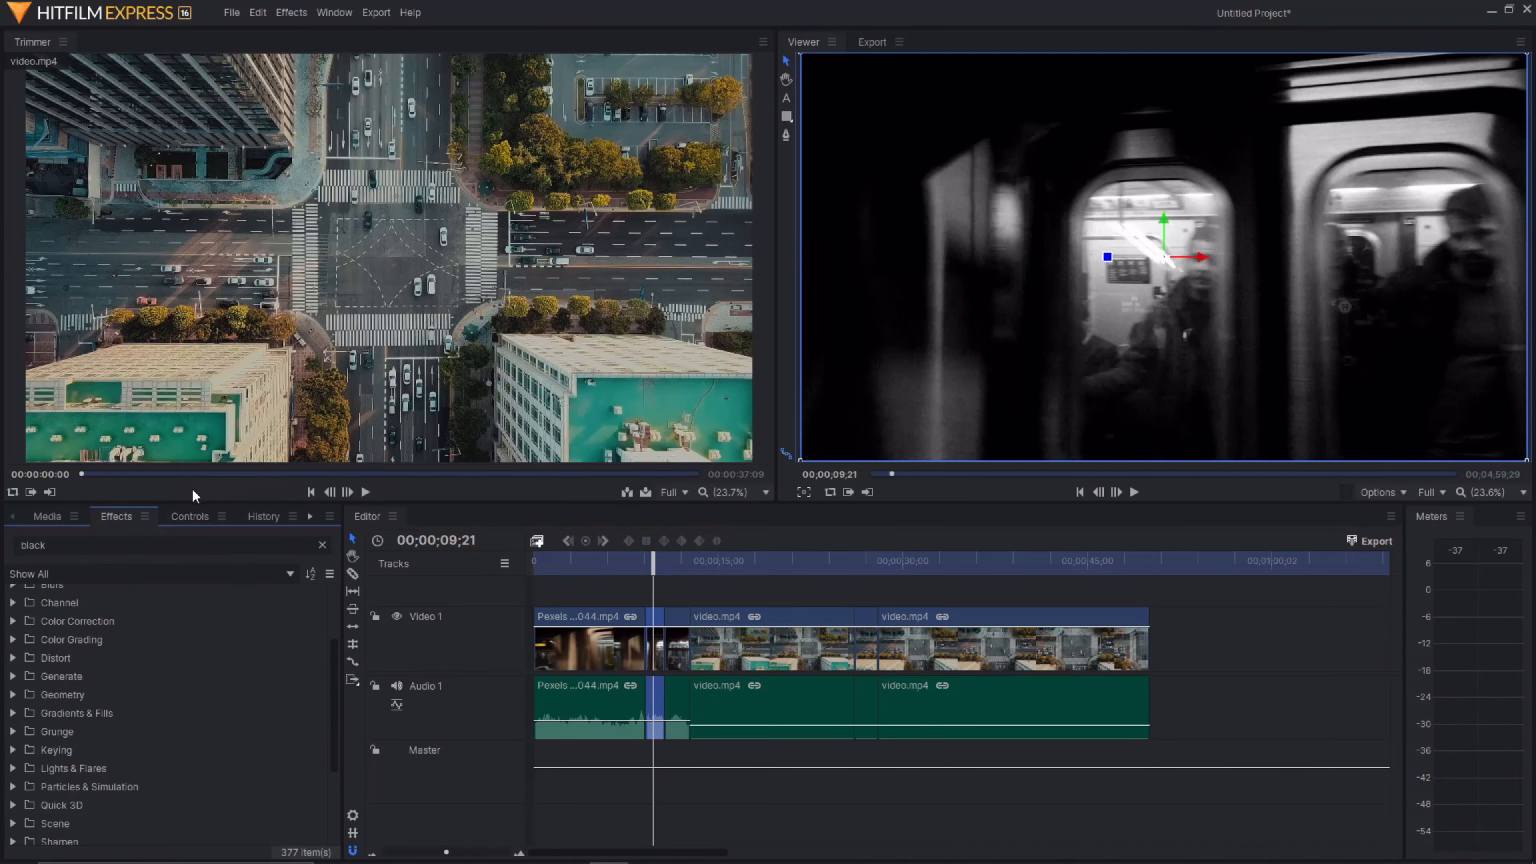
click(189, 517)
click(21, 679)
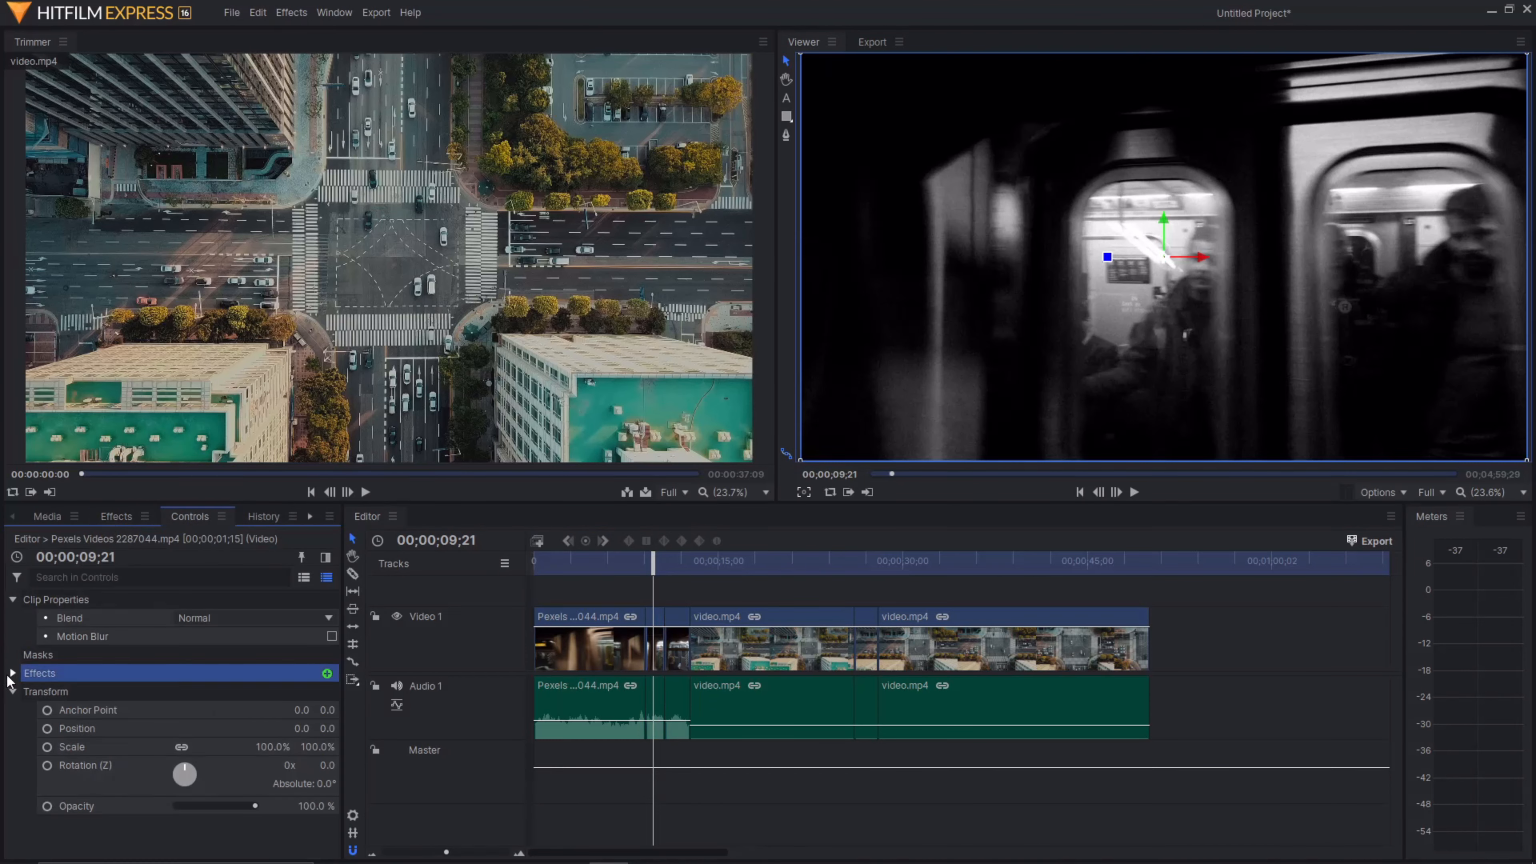
click(13, 673)
click(48, 691)
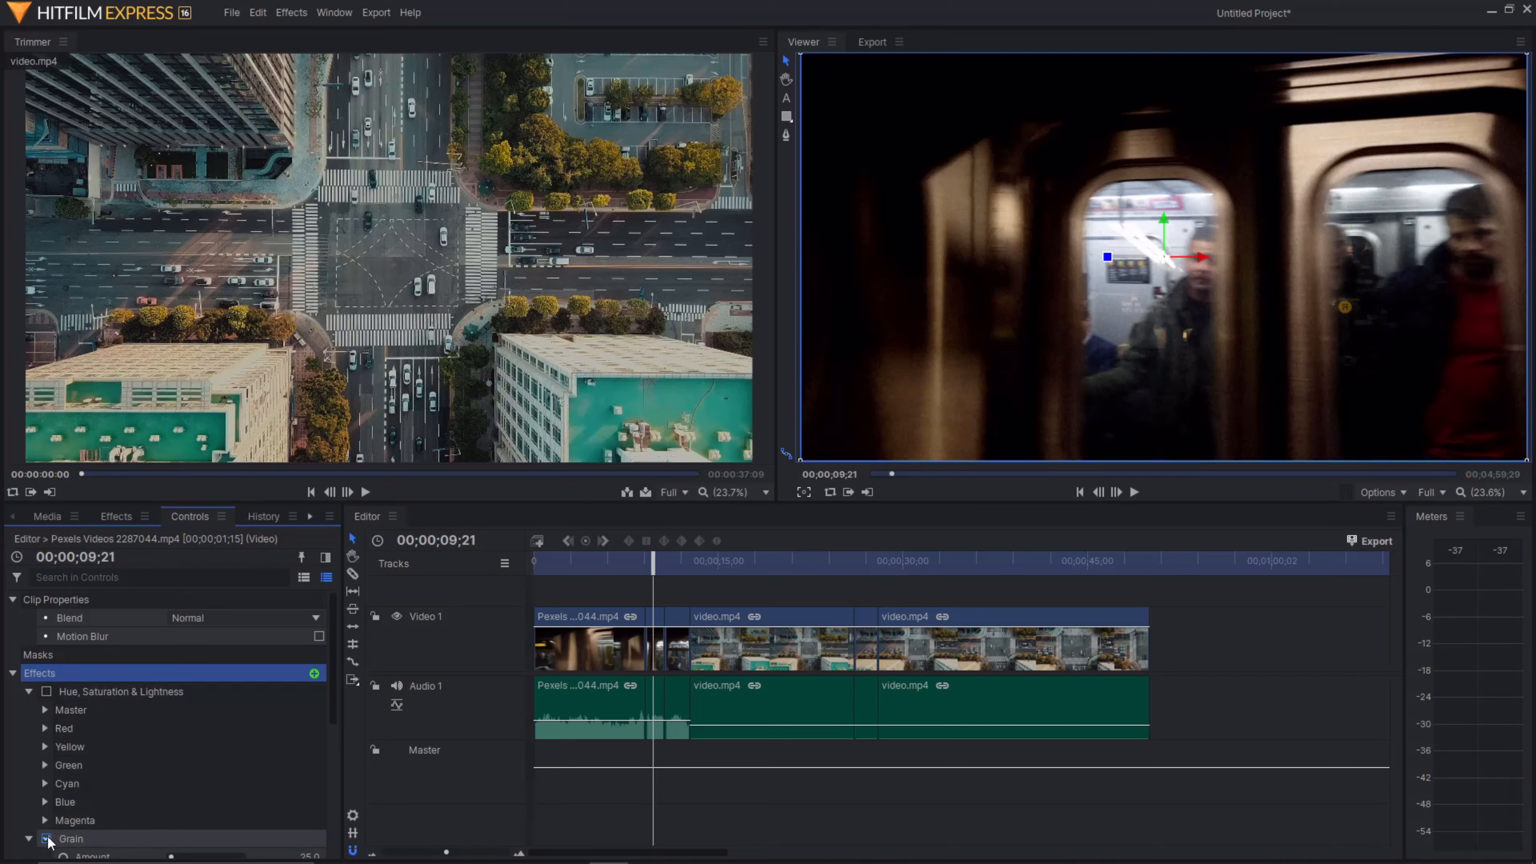
click(48, 838)
Remove the Brightness & Contrast effect from the short subway segment
scroll(58, 781, down, 5)
scroll(85, 652, up, 2)
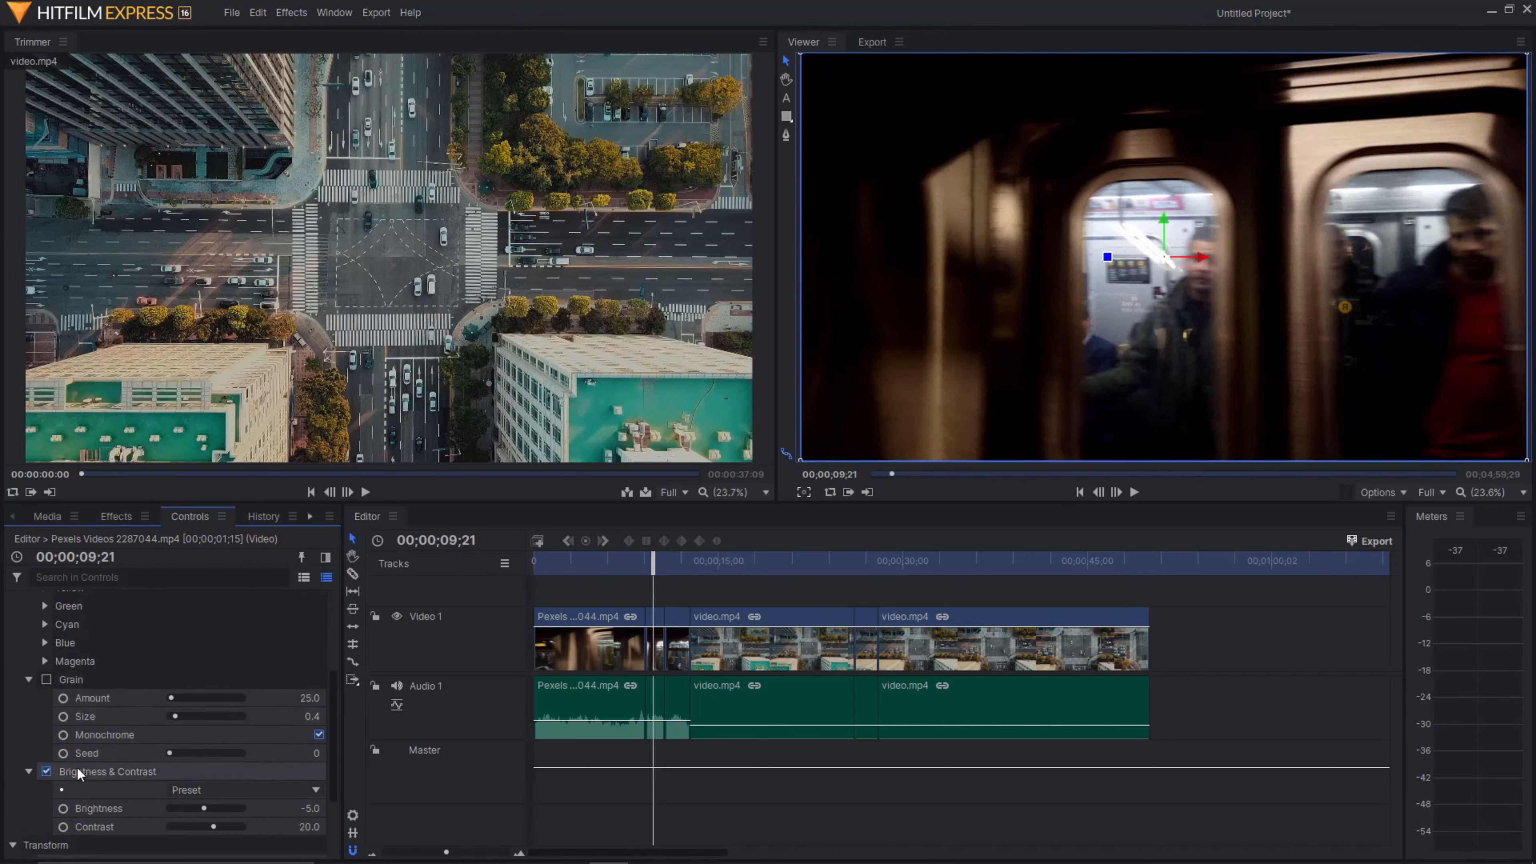
right_click(76, 768)
click(127, 727)
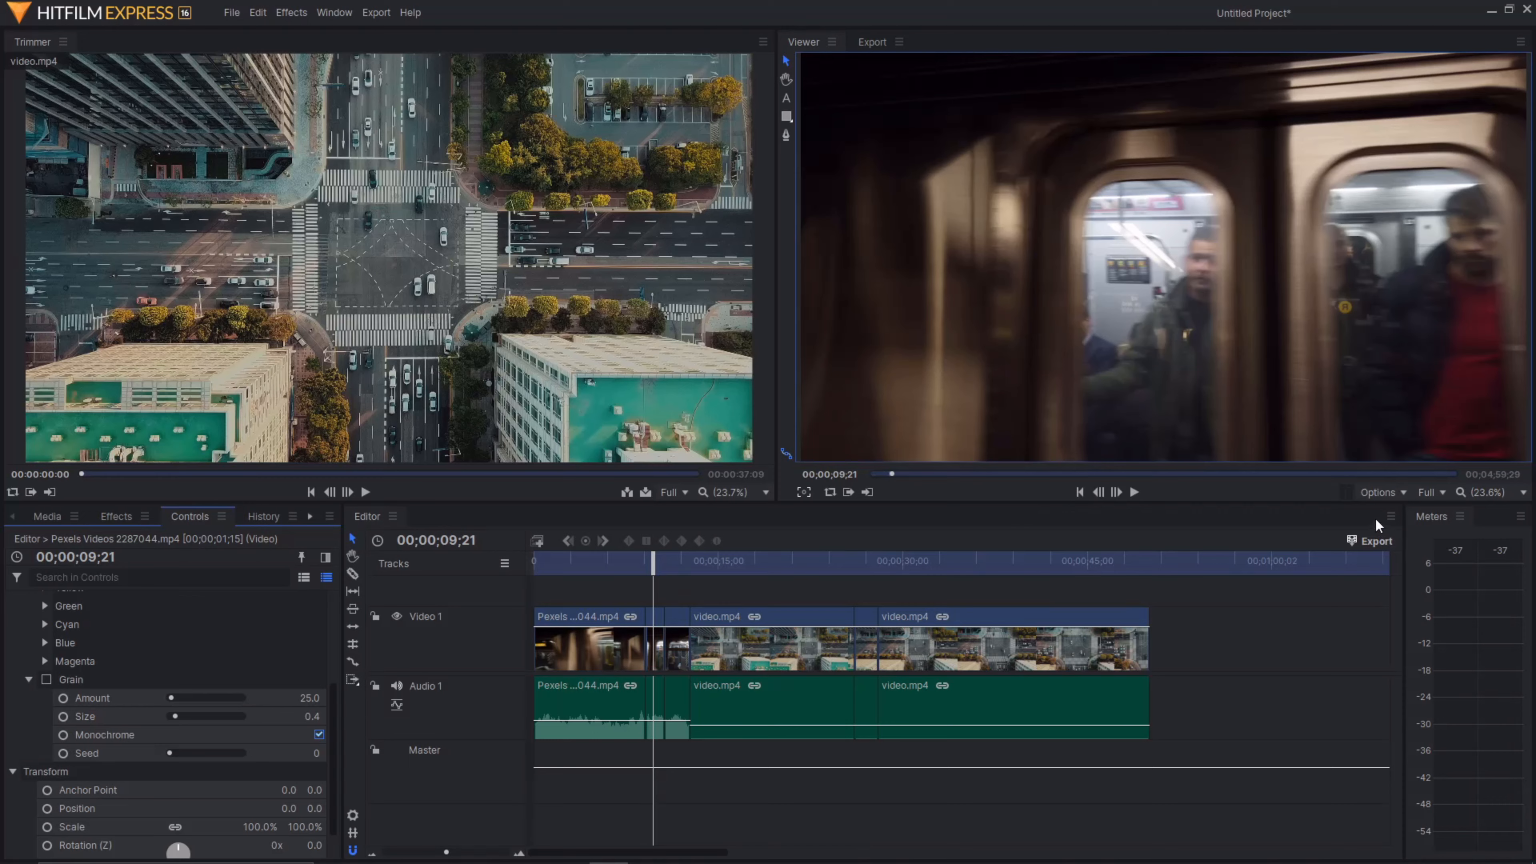
Export the timeline to an MP4 file named "black and white" in the exports folder on drive G
click(1371, 540)
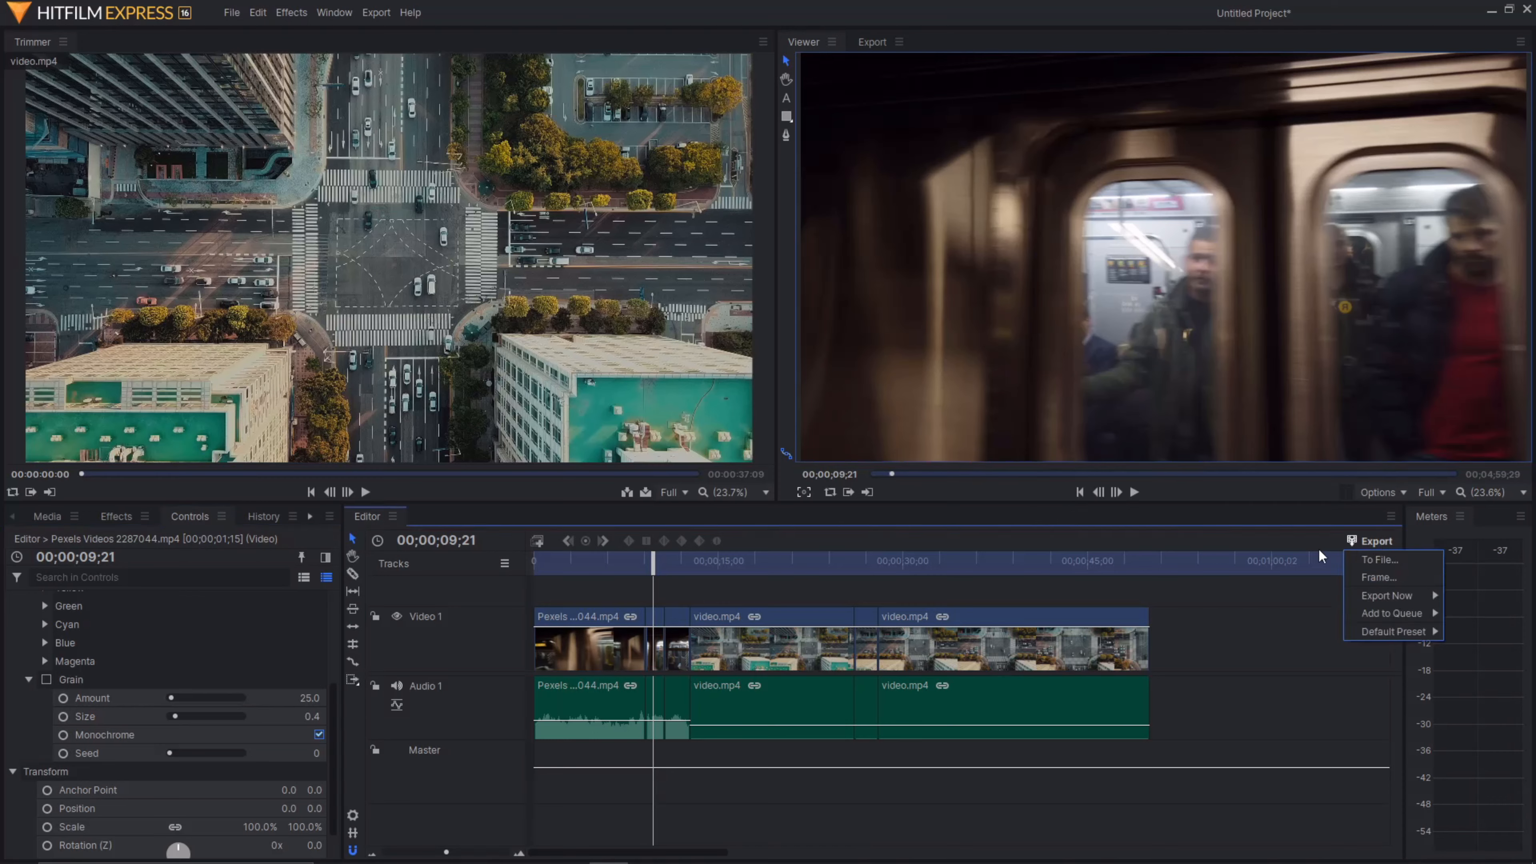
click(1384, 559)
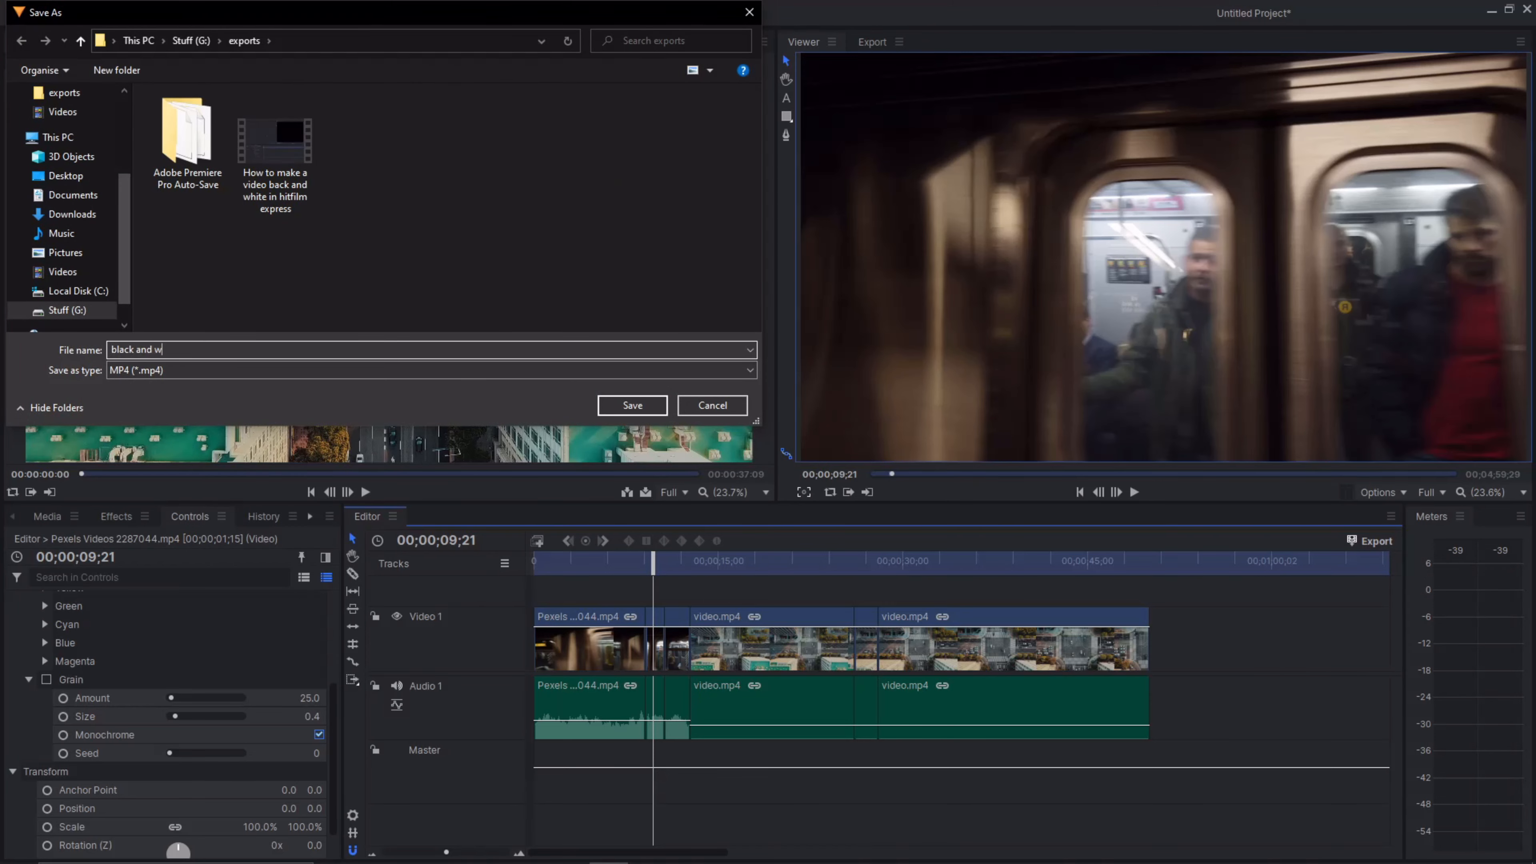
key(Return)
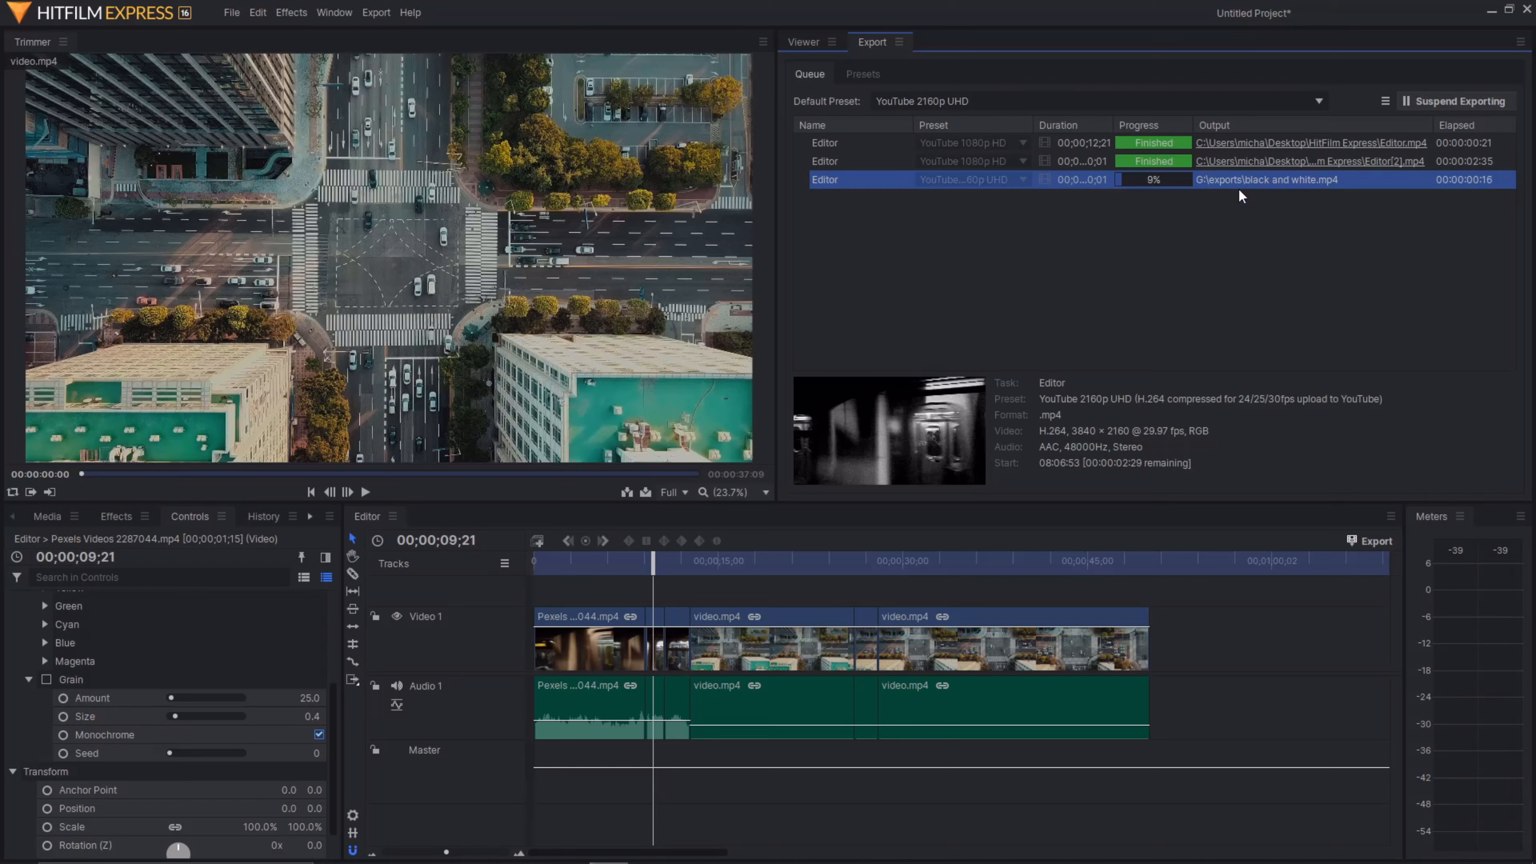
click(1279, 272)
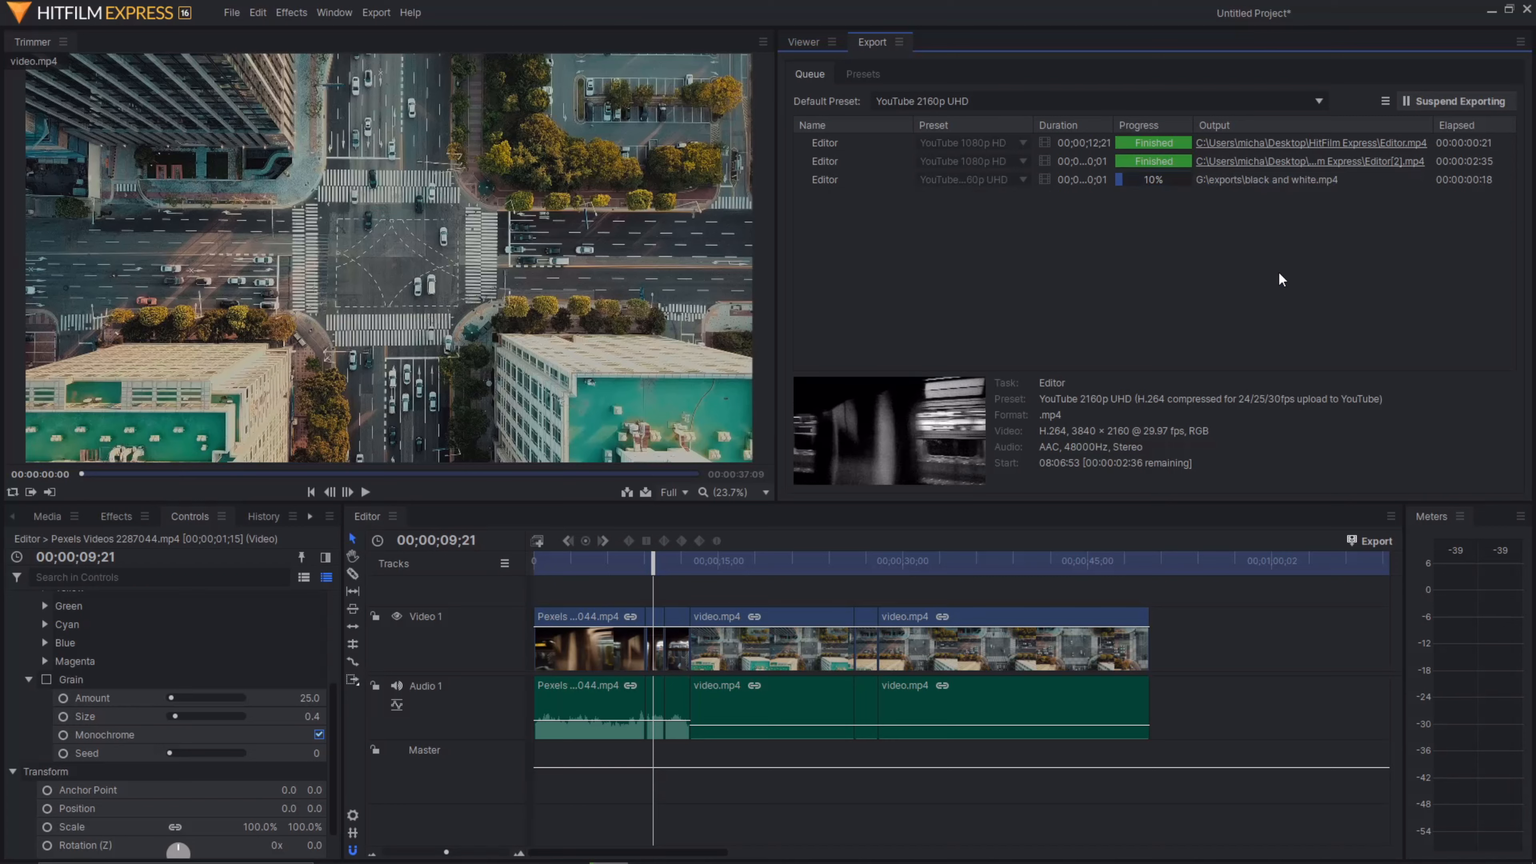